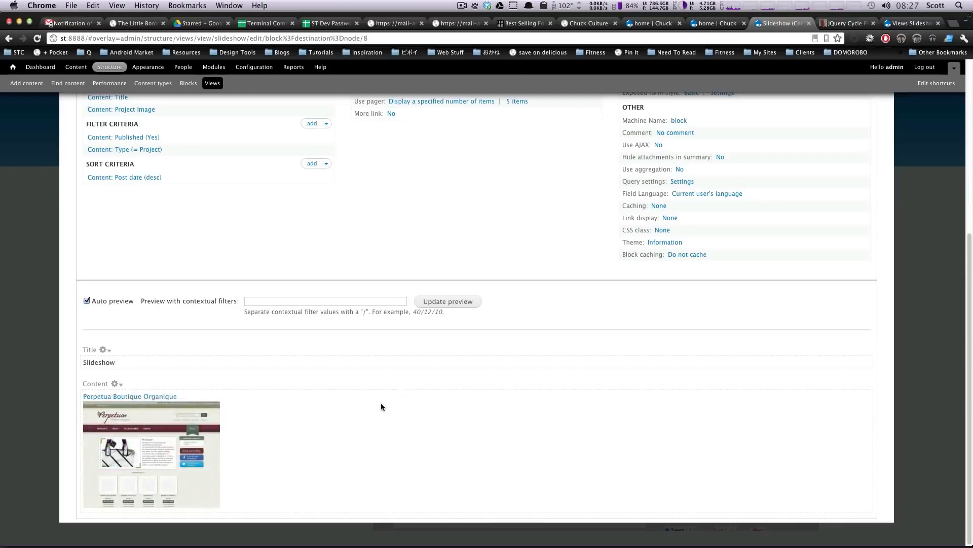
# Step: Remove the Content: Title field from the view for all displays and check the slideshow preview
pyautogui.scroll(10, 382, 403)
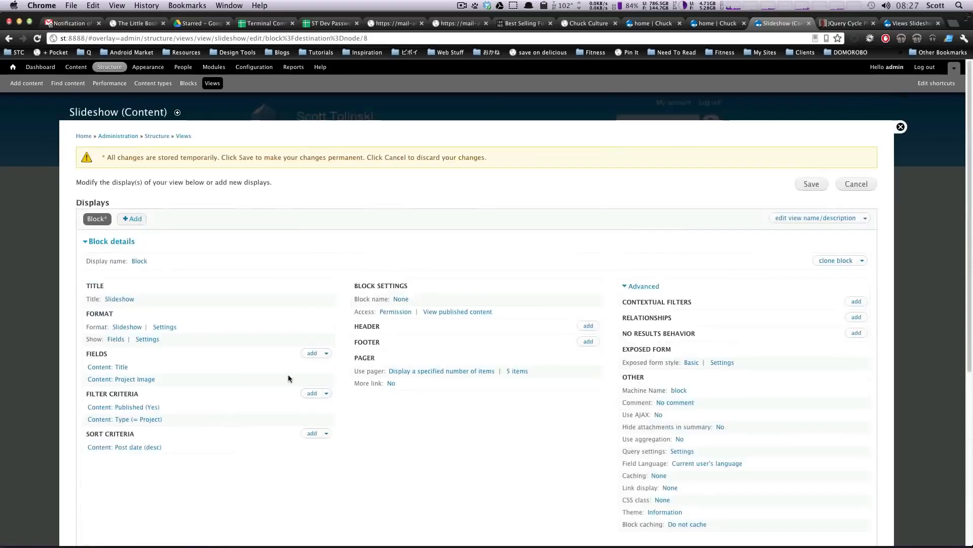
pyautogui.click(328, 356)
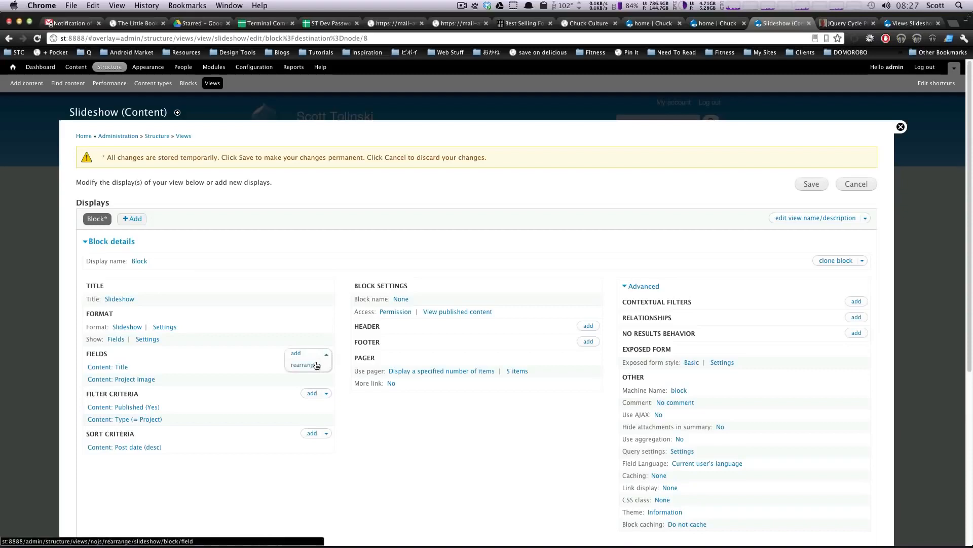
pyautogui.click(315, 366)
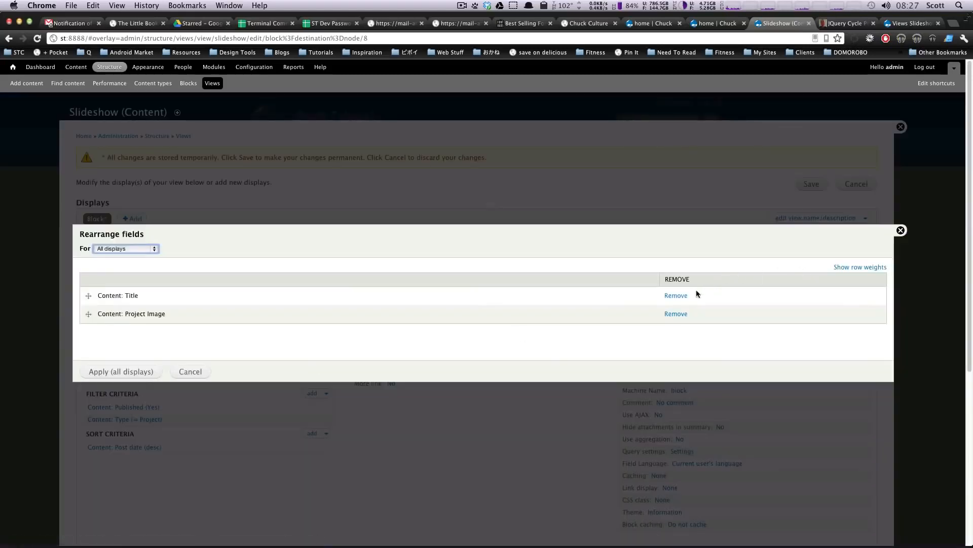
pyautogui.click(679, 295)
pyautogui.click(85, 375)
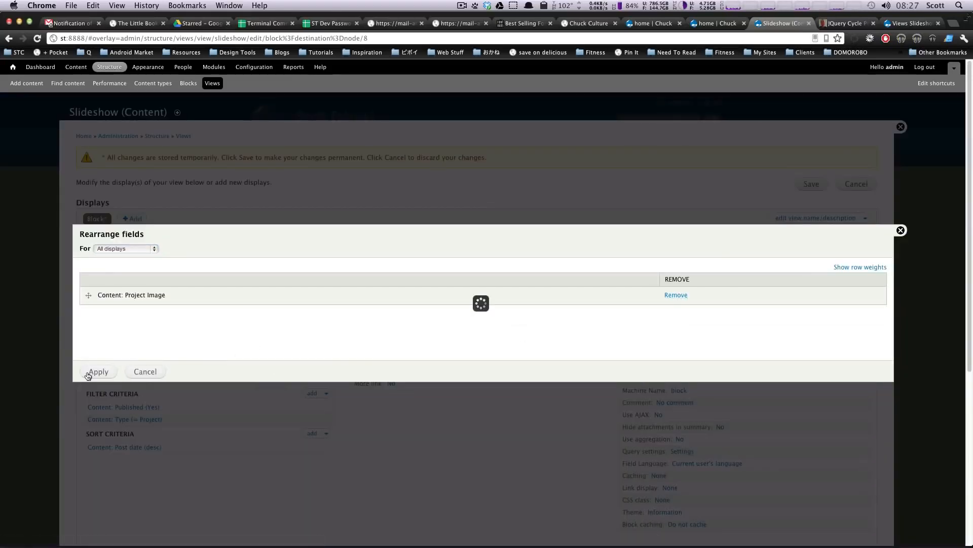
pyautogui.scroll(-5, 213, 385)
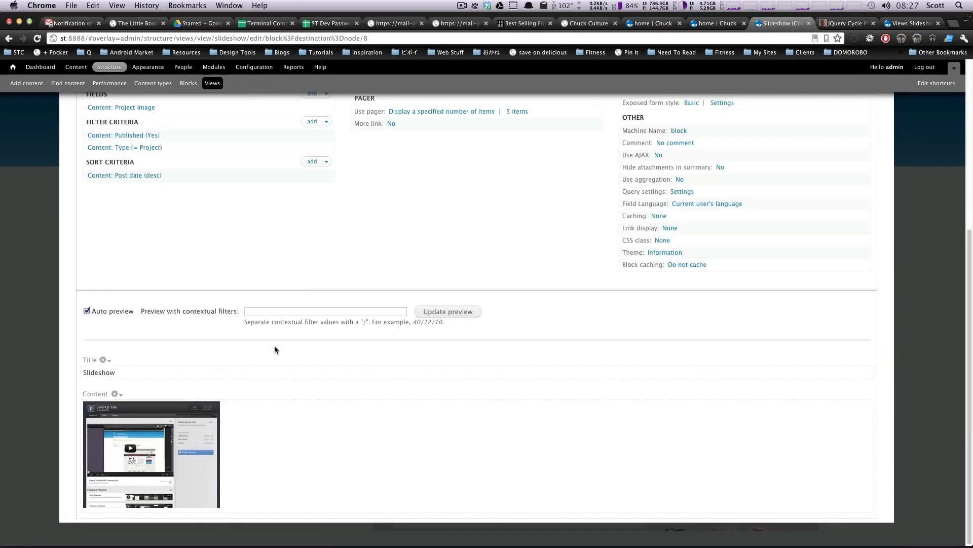
# Step: Open the Slideshow format's style options and check the wrapper class, leaving its value as is
pyautogui.scroll(5, 170, 279)
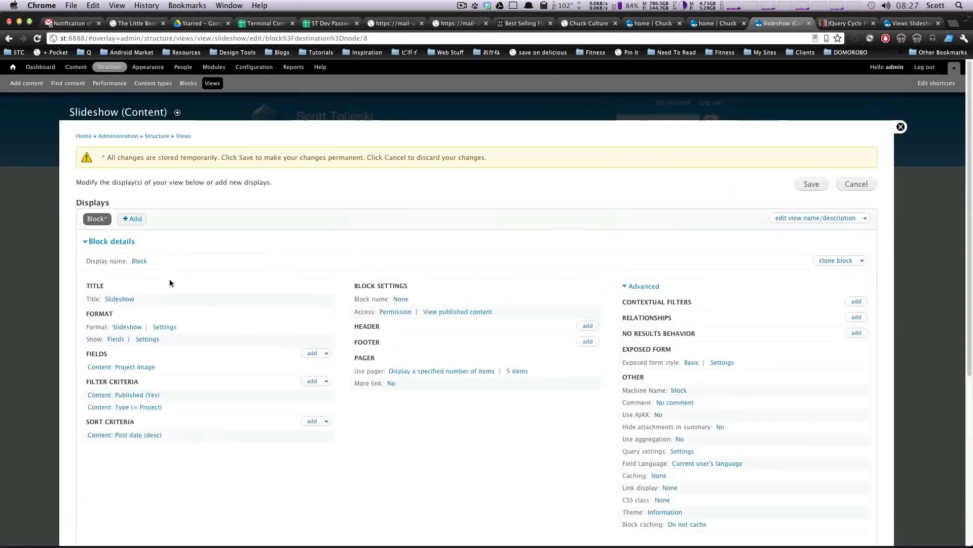
pyautogui.click(164, 327)
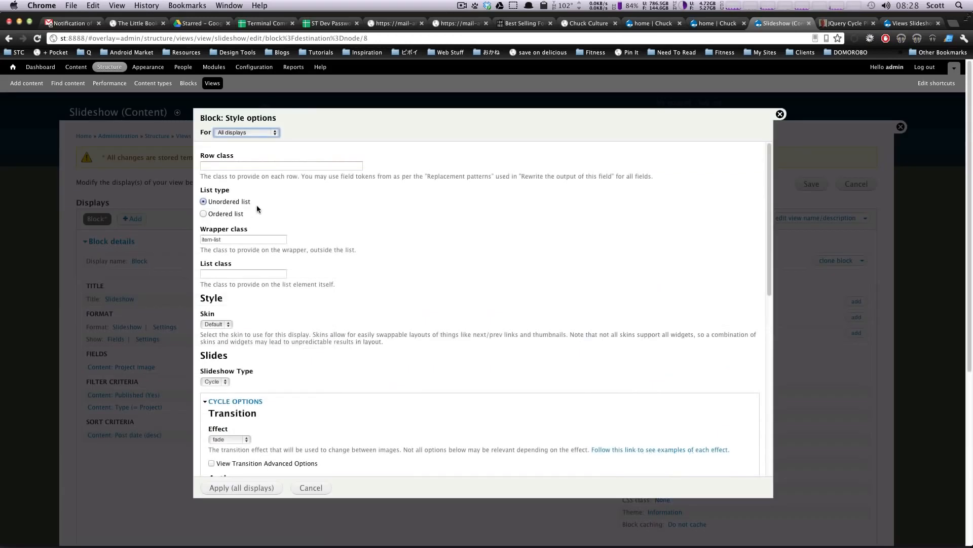
pyautogui.click(254, 240)
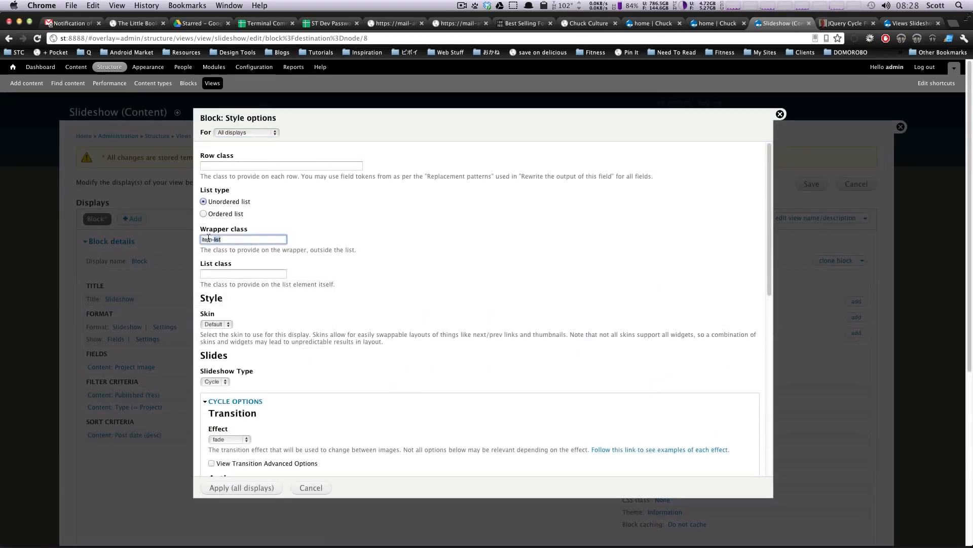
pyautogui.press('super+a')
pyautogui.click(456, 298)
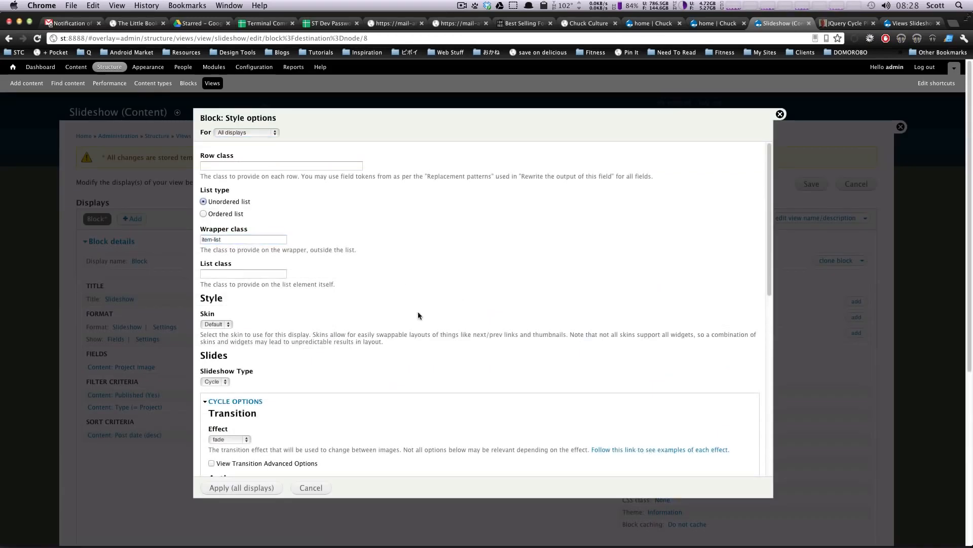
# Step: Examine the Skin setting's available options and read its description in the Style section
pyautogui.scroll(-3, 279, 321)
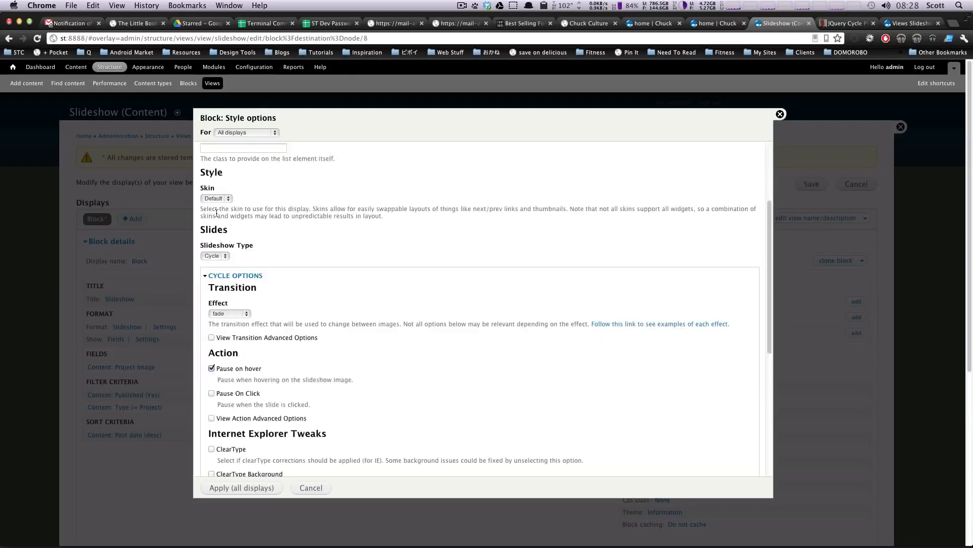
pyautogui.moveTo(217, 214); pyautogui.dragTo(558, 204)
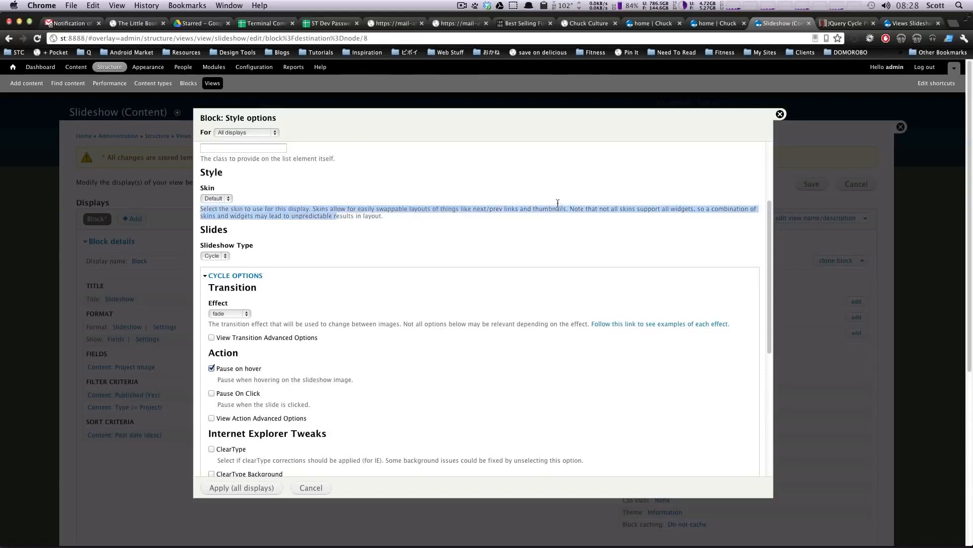
pyautogui.click(411, 223)
pyautogui.moveTo(238, 210); pyautogui.dragTo(282, 210)
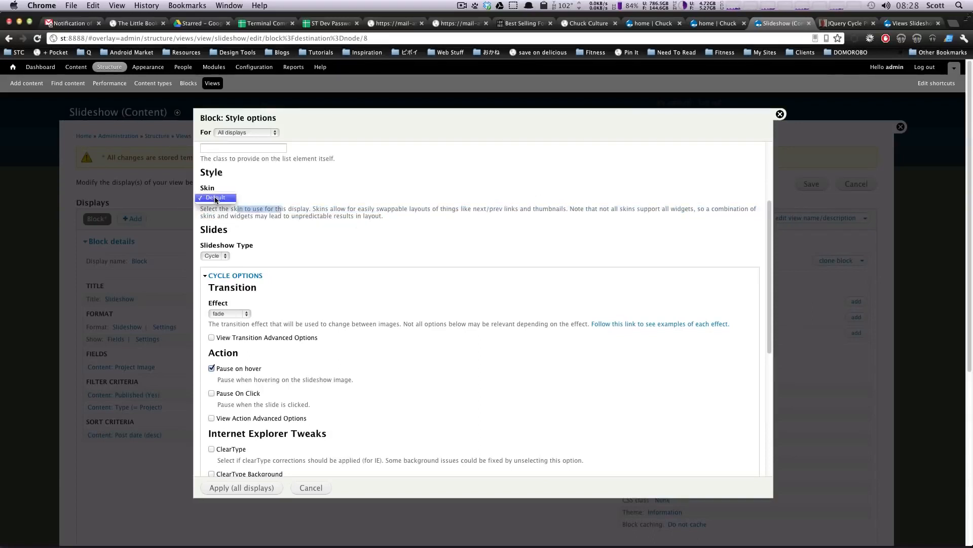
pyautogui.click(217, 197)
pyautogui.click(260, 205)
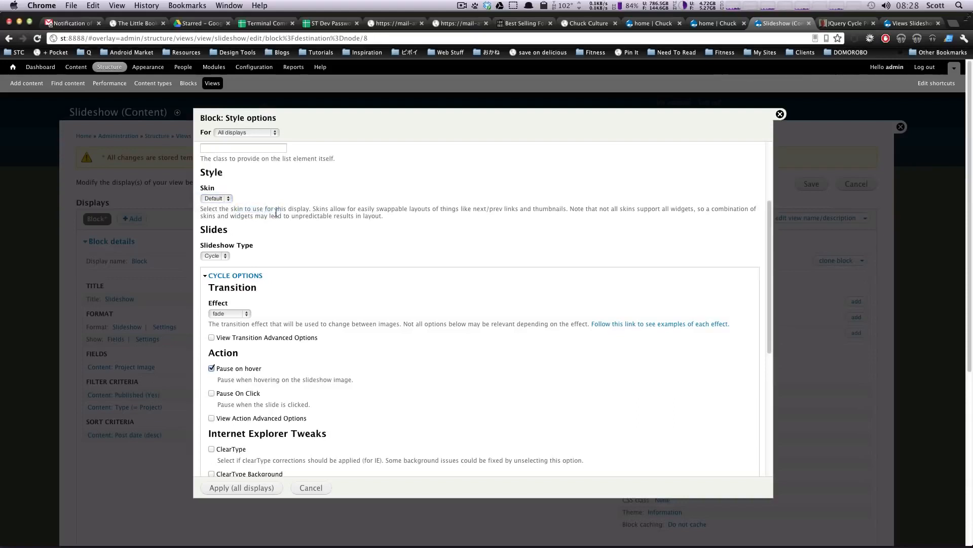
pyautogui.moveTo(293, 209); pyautogui.dragTo(311, 218)
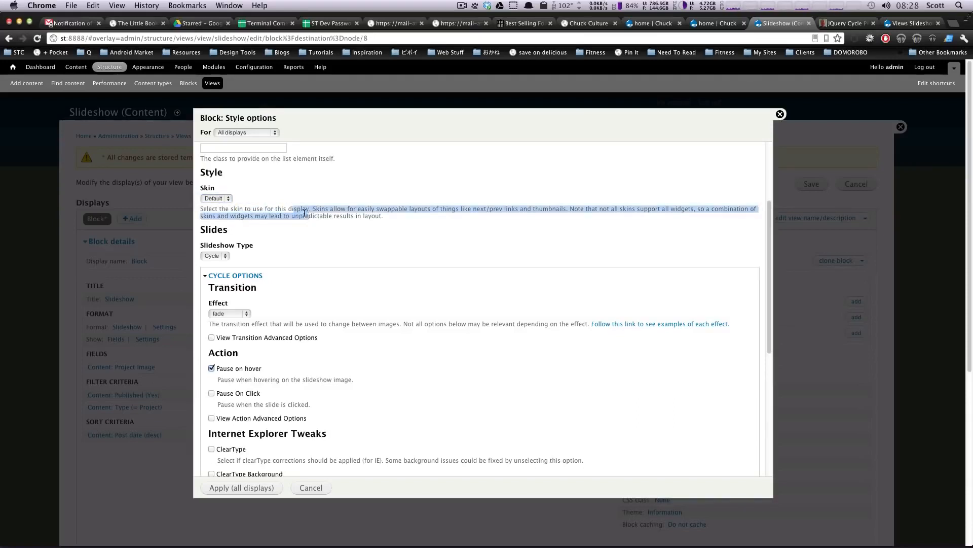
pyautogui.click(299, 214)
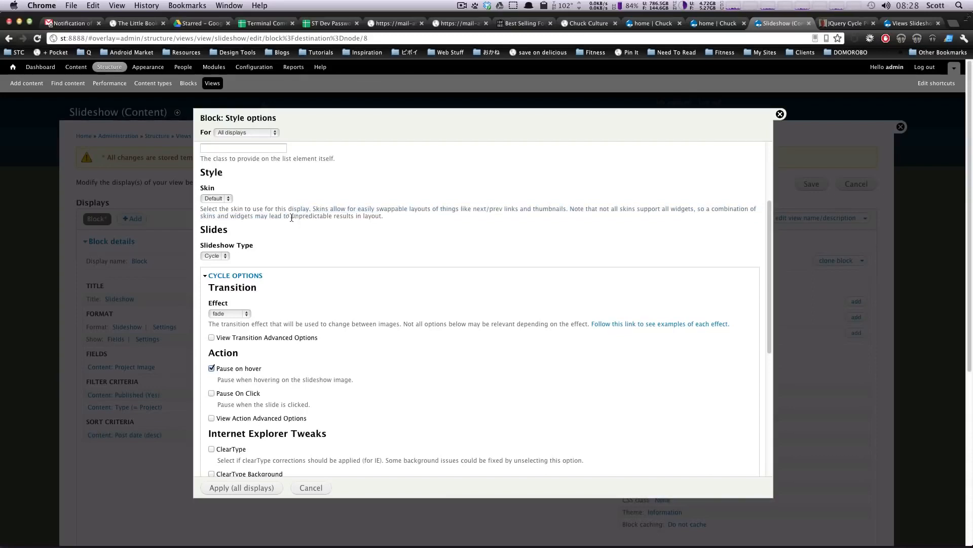
# Step: Check which options are available for the Slideshow Type setting
pyautogui.moveTo(253, 245); pyautogui.dragTo(241, 246)
pyautogui.click(213, 256)
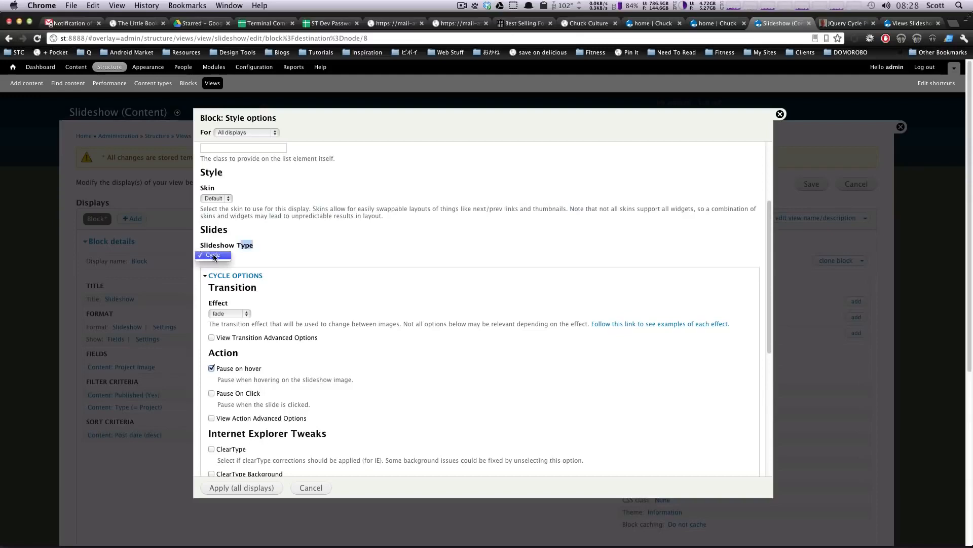
pyautogui.click(214, 254)
pyautogui.click(214, 256)
# Step: Set the transition effect in the Cycle options to scrollHorz
pyautogui.scroll(-5, 330, 316)
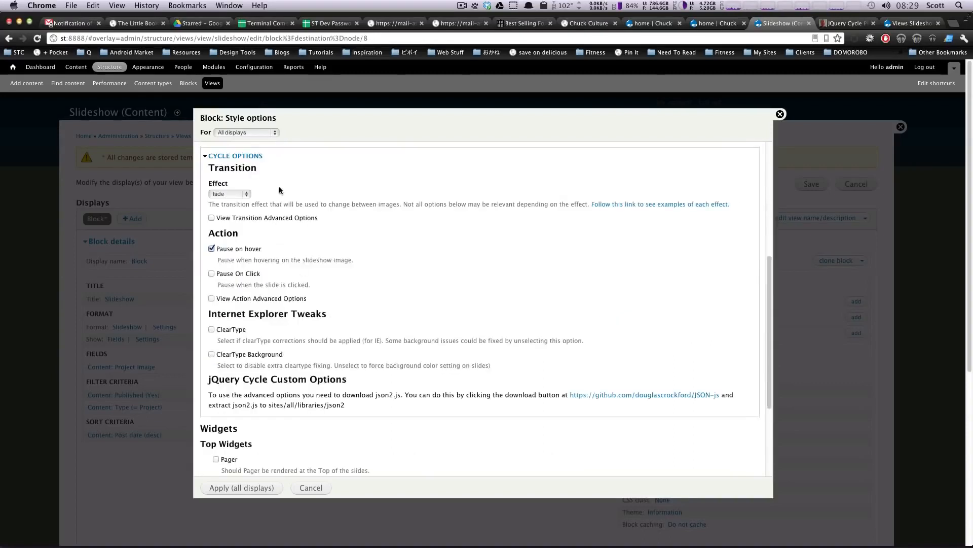
pyautogui.click(239, 195)
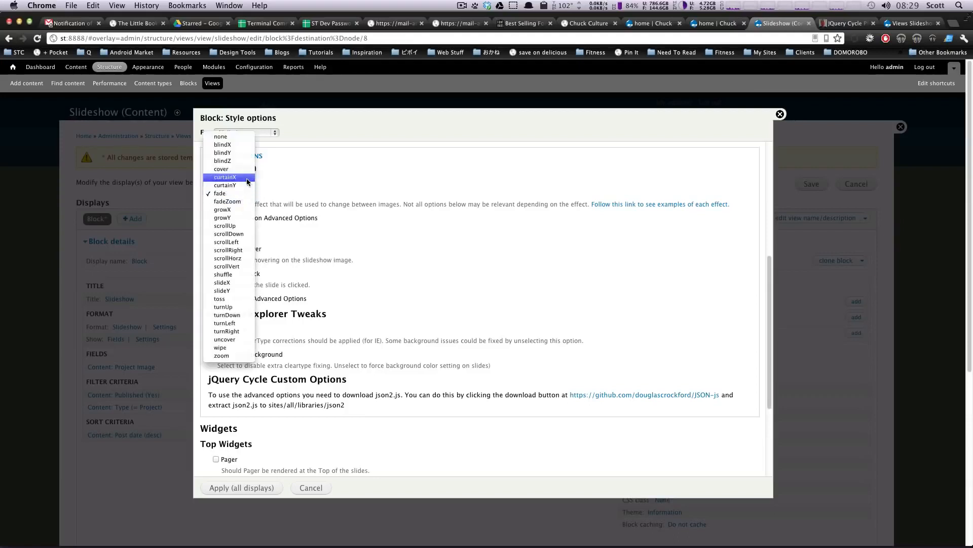
pyautogui.click(239, 243)
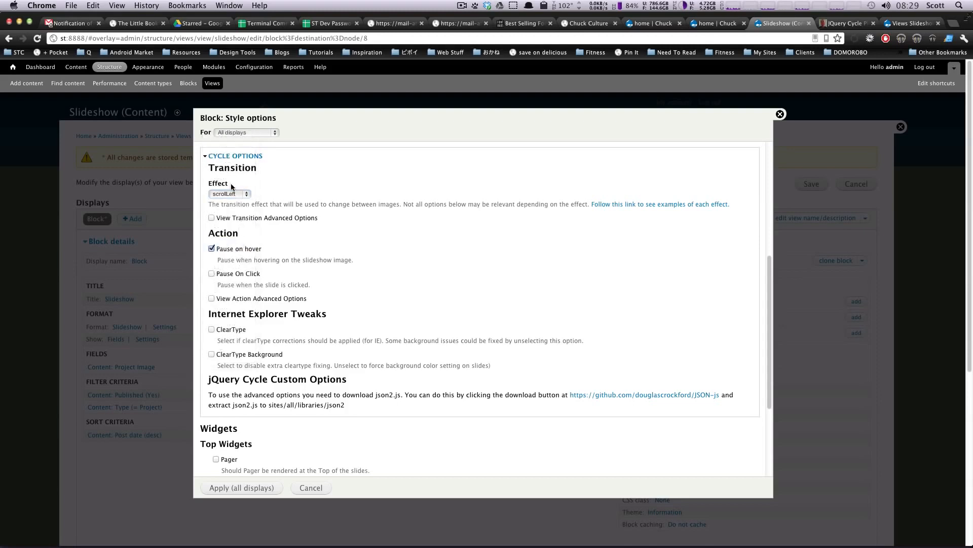
pyautogui.click(234, 194)
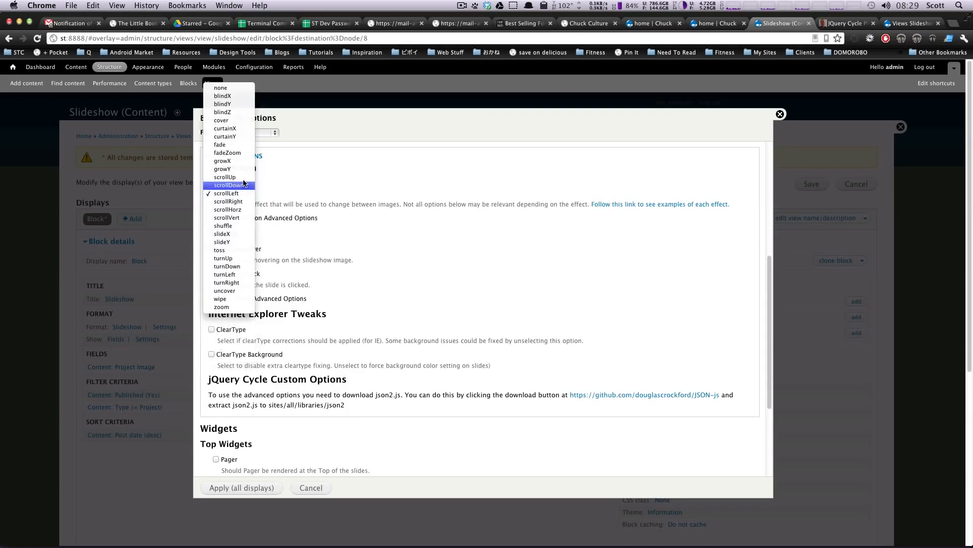
pyautogui.click(243, 210)
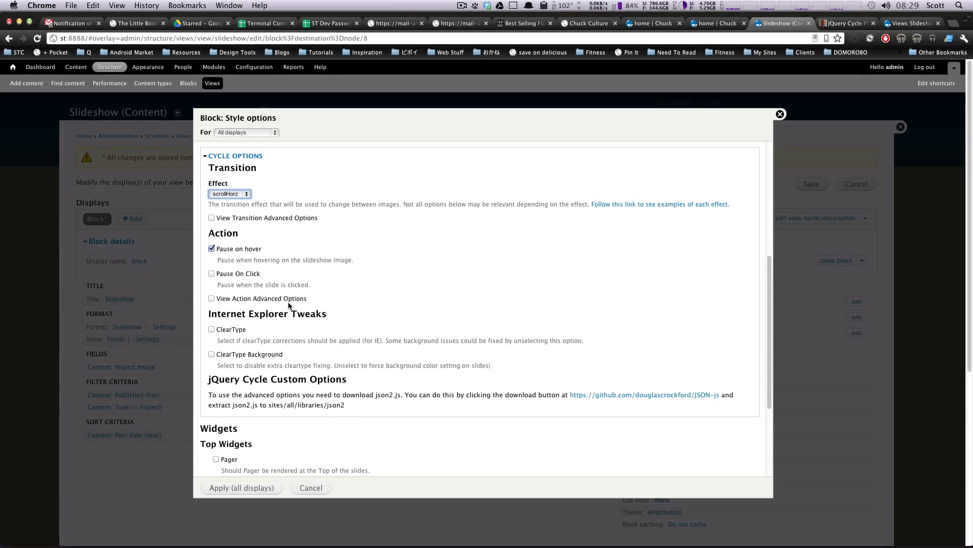
# Step: Show the advanced action options, read the start and pause settings, and hide the advanced options again
pyautogui.scroll(-3, 241, 275)
pyautogui.scroll(5, 200, 291)
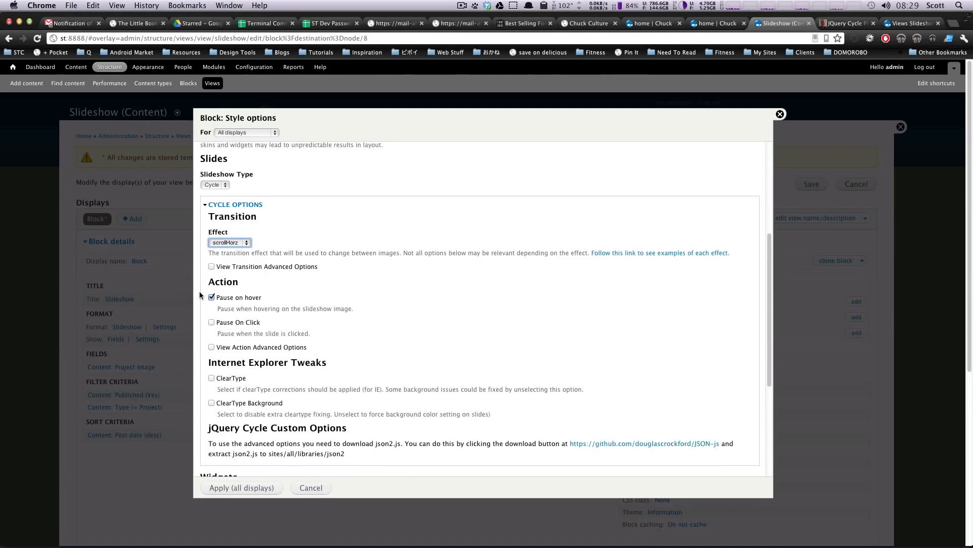
pyautogui.click(230, 348)
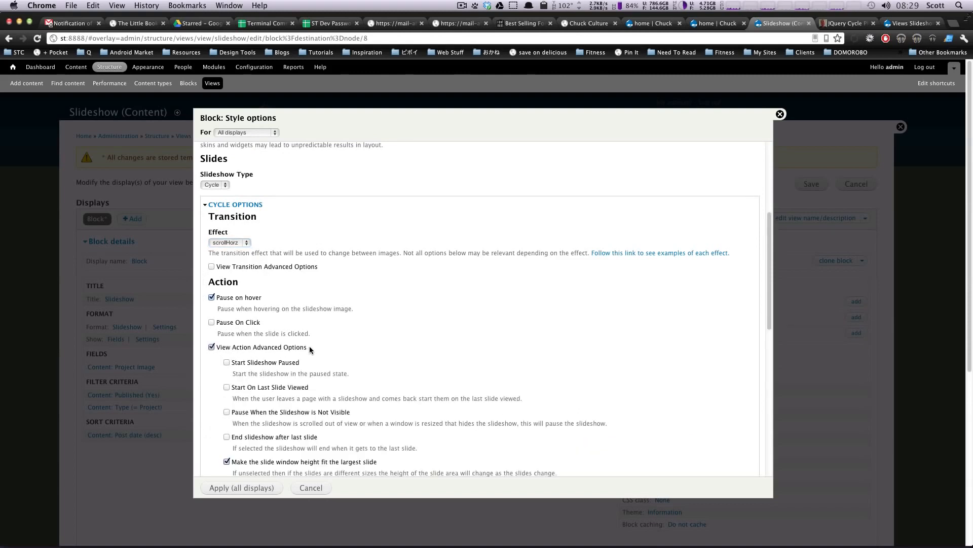
pyautogui.scroll(-2, 310, 348)
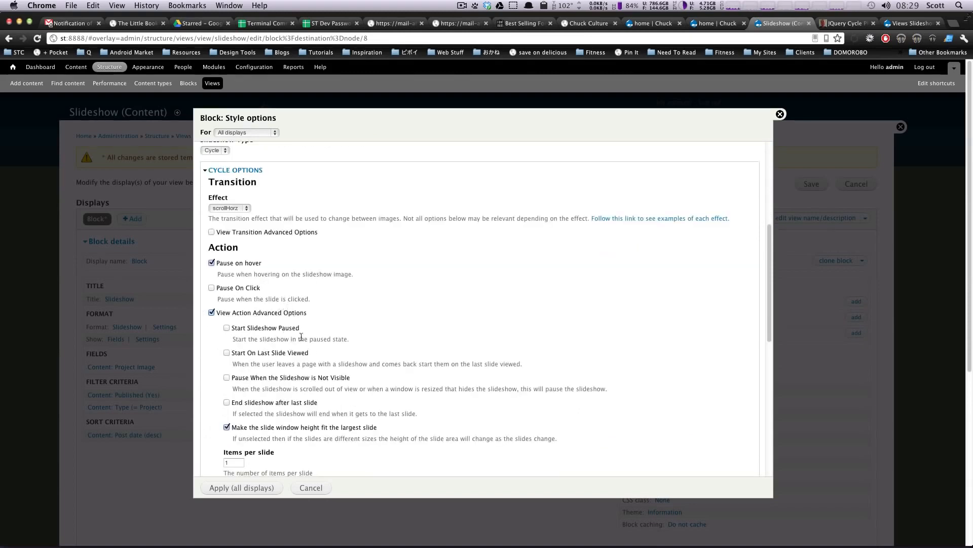
pyautogui.moveTo(335, 339); pyautogui.dragTo(274, 338)
pyautogui.moveTo(338, 358); pyautogui.dragTo(275, 354)
pyautogui.click(334, 363)
pyautogui.scroll(-1, 361, 365)
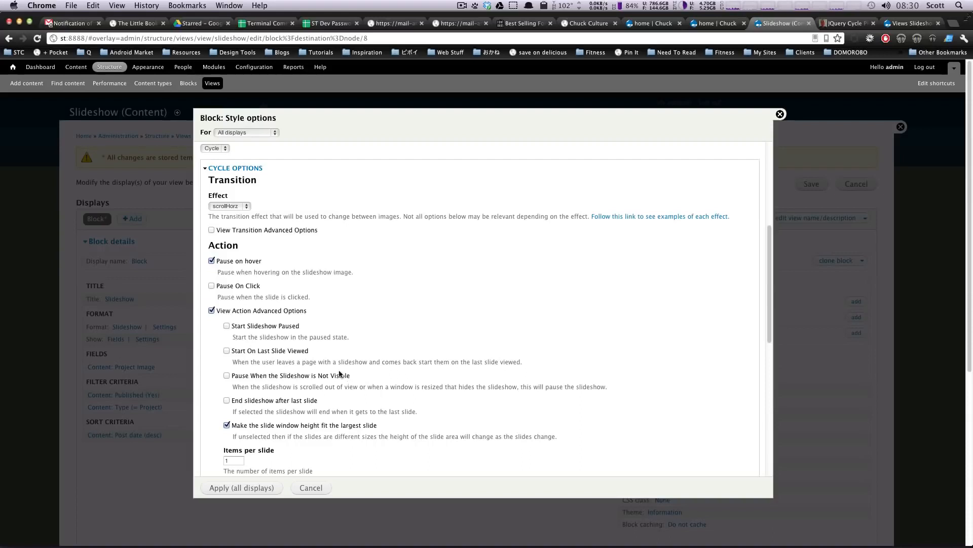
pyautogui.click(212, 311)
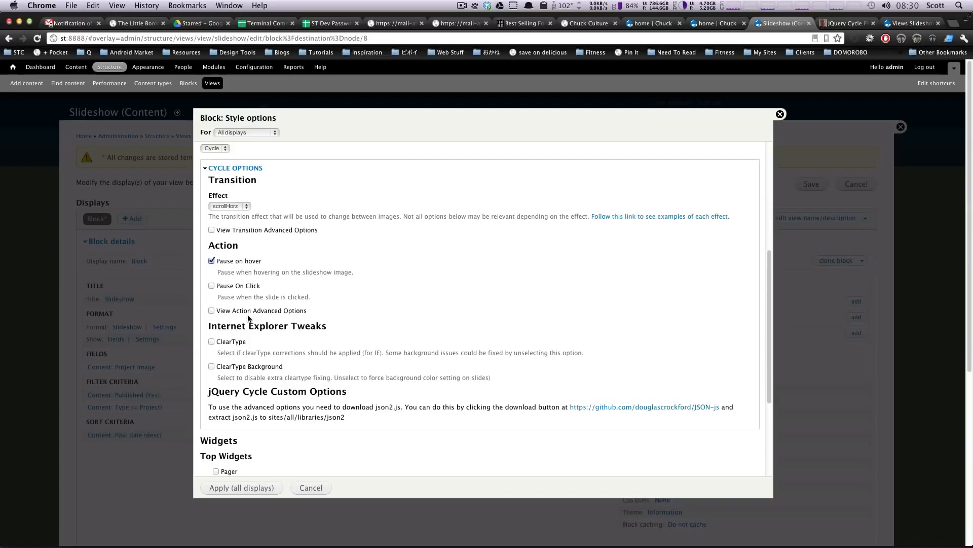
# Step: Read the ClearType and ClearType Background descriptions under Internet Explorer Tweaks
pyautogui.scroll(-5, 282, 345)
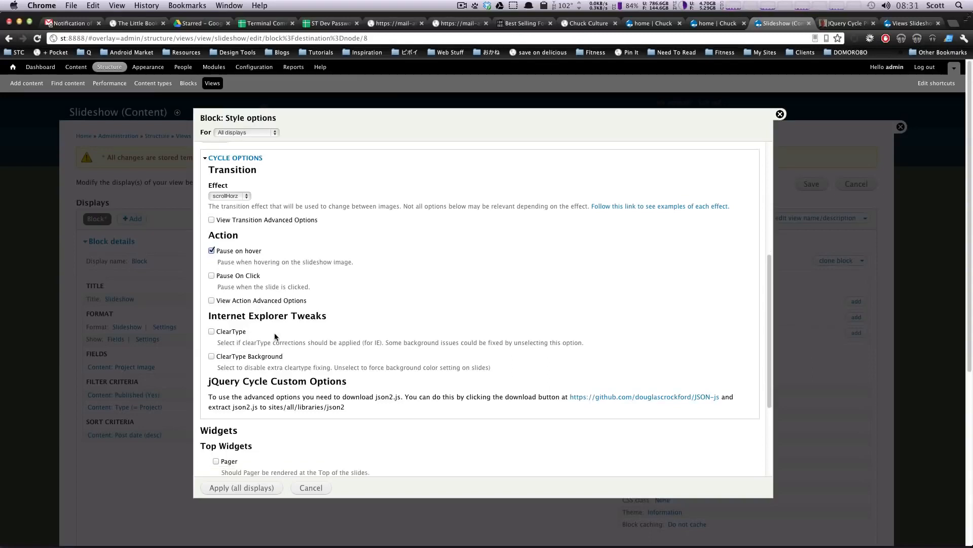
pyautogui.scroll(1, 315, 217)
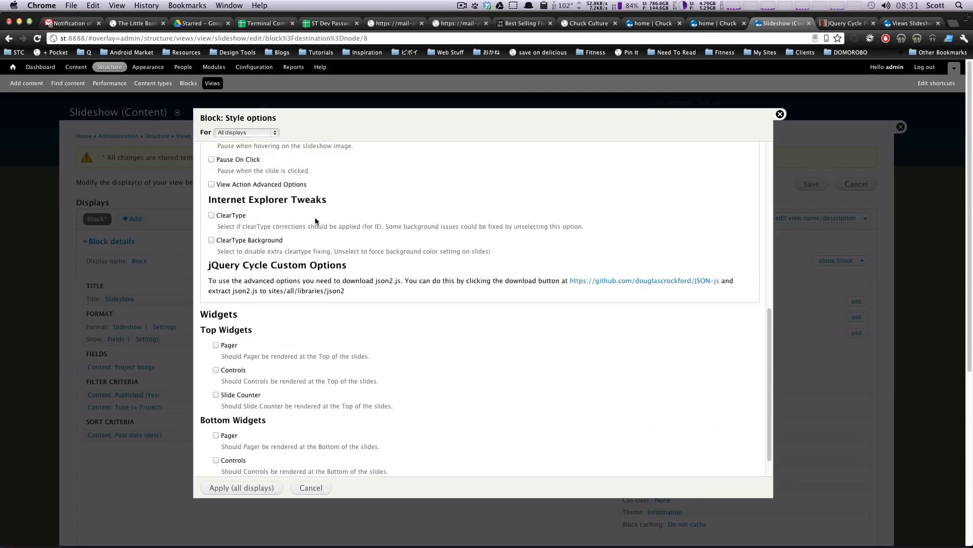
pyautogui.moveTo(286, 220); pyautogui.dragTo(414, 223)
pyautogui.click(396, 248)
pyautogui.moveTo(340, 246); pyautogui.dragTo(479, 245)
pyautogui.click(513, 251)
pyautogui.scroll(-1, 436, 276)
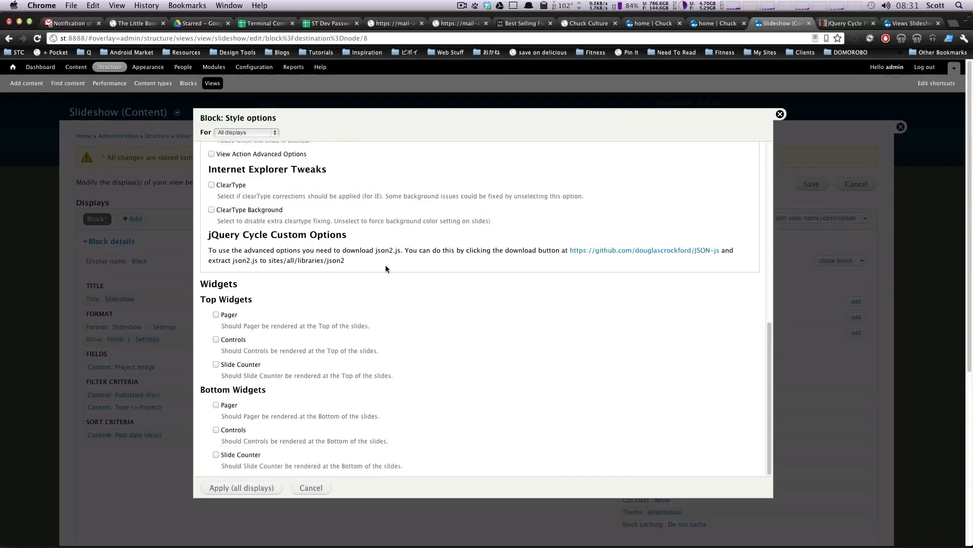
# Step: Enable the Controls and Pager widgets under Bottom Widgets and review their settings
pyautogui.scroll(-3, 382, 277)
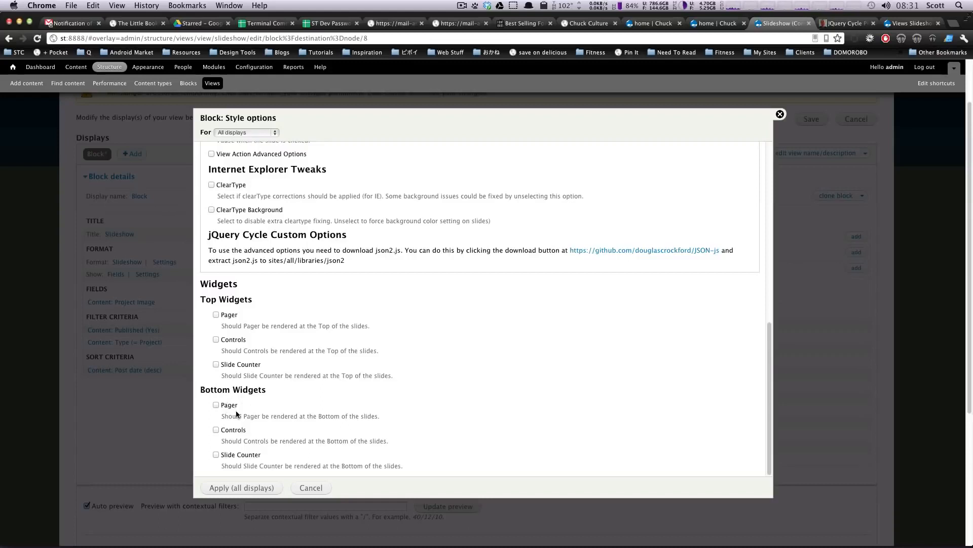
pyautogui.click(216, 429)
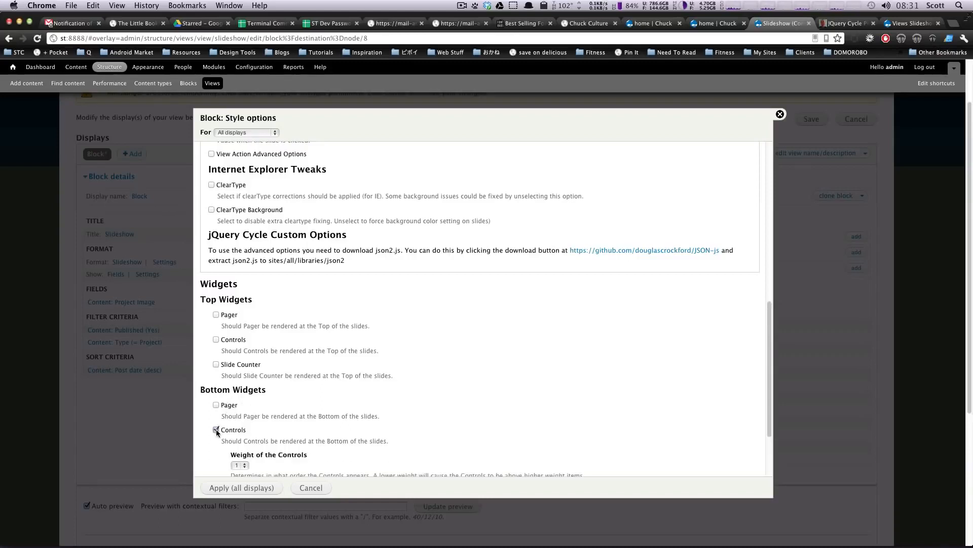
pyautogui.scroll(-3, 223, 430)
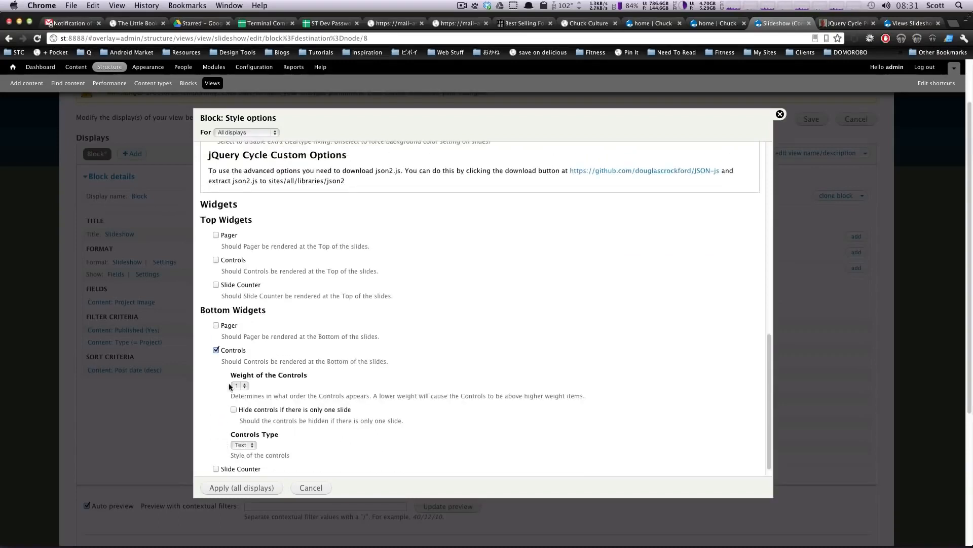
pyautogui.scroll(-3, 233, 382)
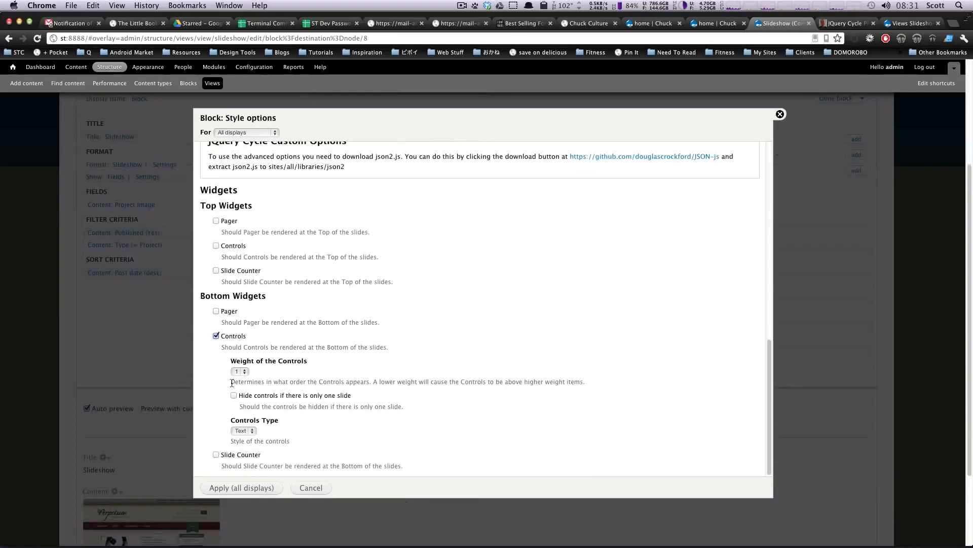
pyautogui.click(216, 311)
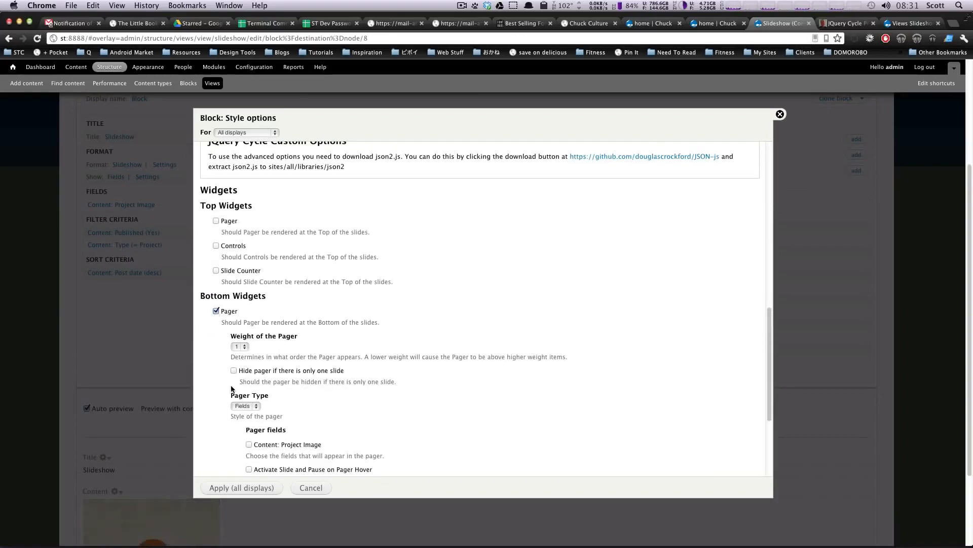
pyautogui.scroll(-3, 239, 395)
pyautogui.scroll(-2, 243, 393)
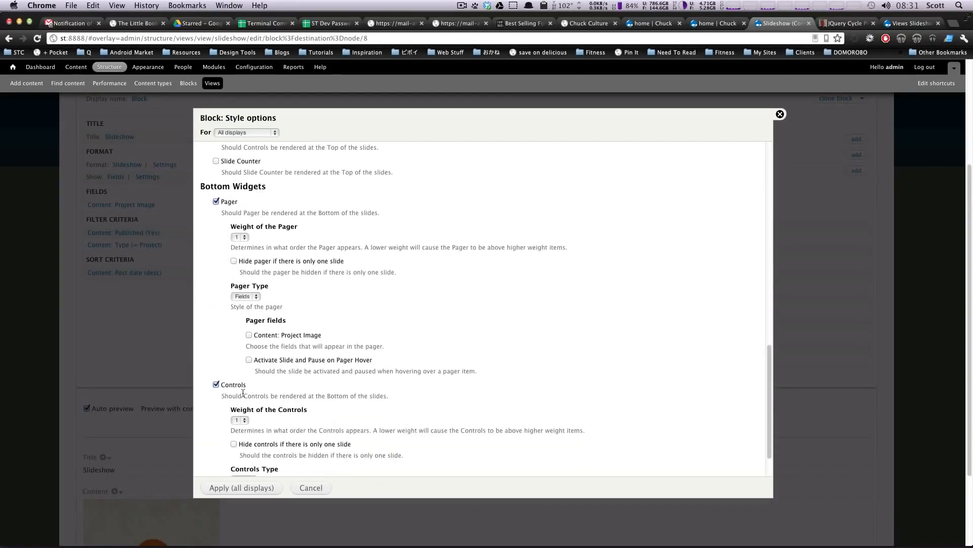
# Step: Keep the bottom Pager Type as Fields and the Controls Type as Text, and apply the style options to all displays
pyautogui.scroll(8, 243, 395)
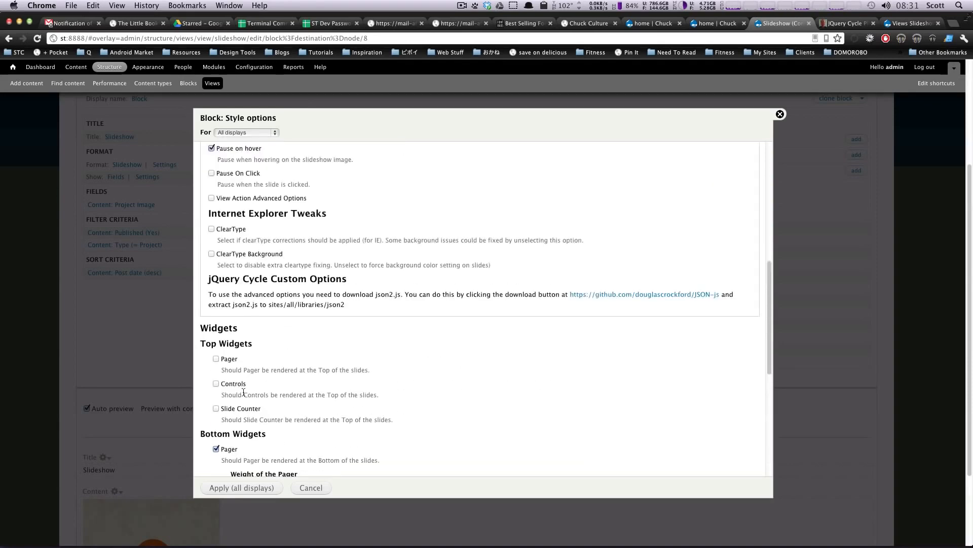
pyautogui.scroll(-5, 273, 358)
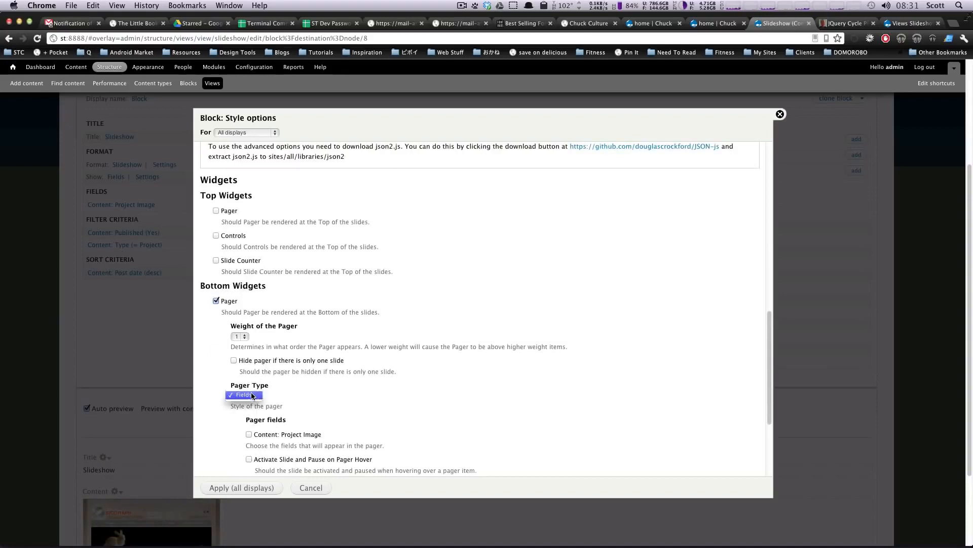
pyautogui.click(252, 396)
pyautogui.scroll(-5, 345, 400)
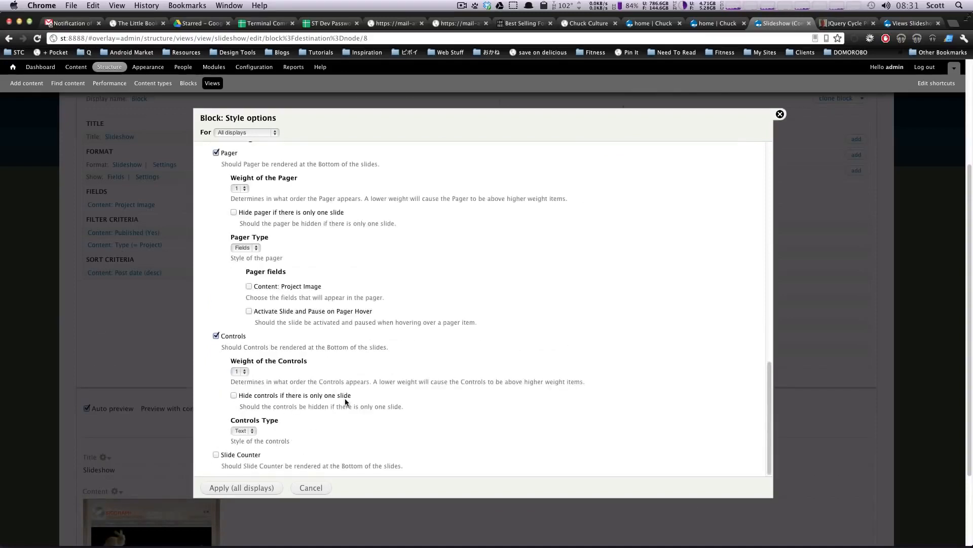
pyautogui.click(248, 430)
pyautogui.click(246, 431)
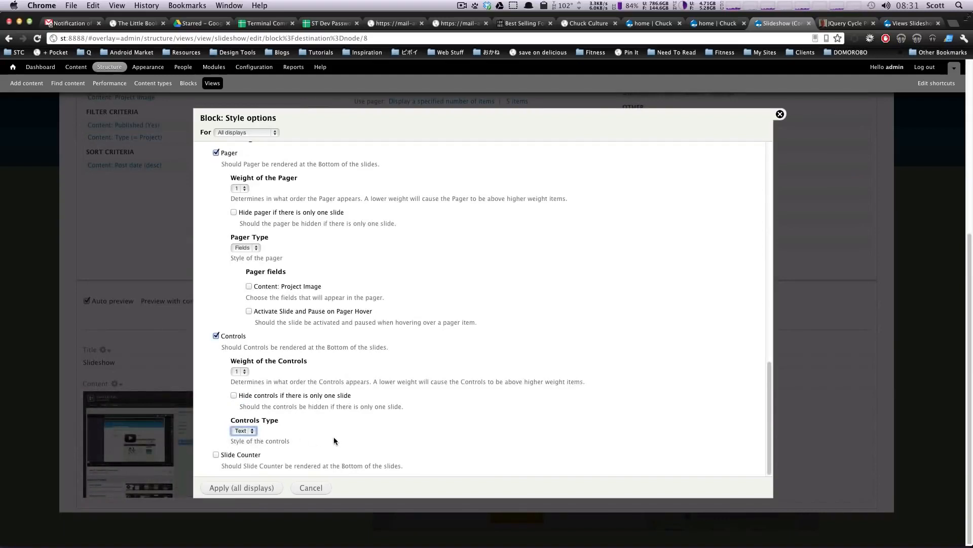
pyautogui.click(243, 488)
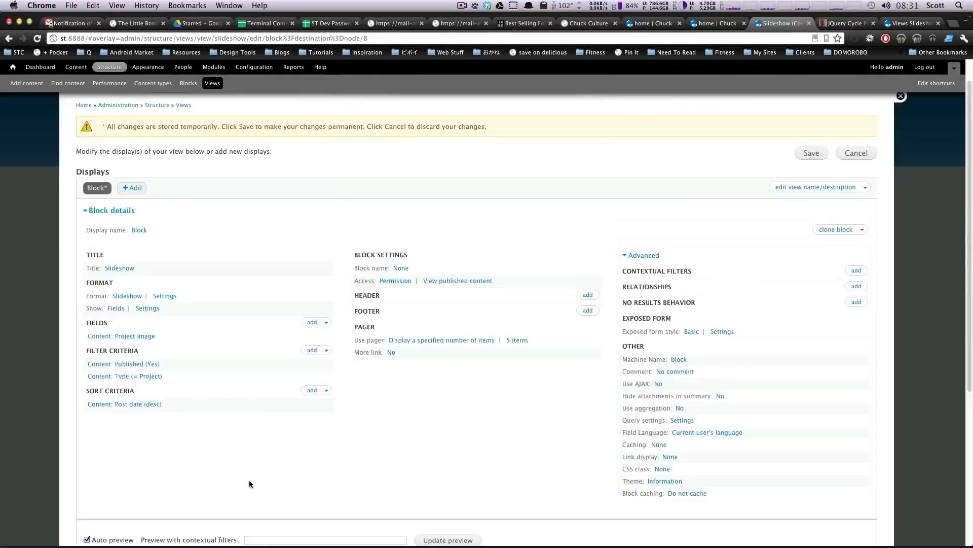
# Step: Test the horizontal transition in the view's preview by advancing through several slides with the Next control
pyautogui.scroll(-5, 335, 433)
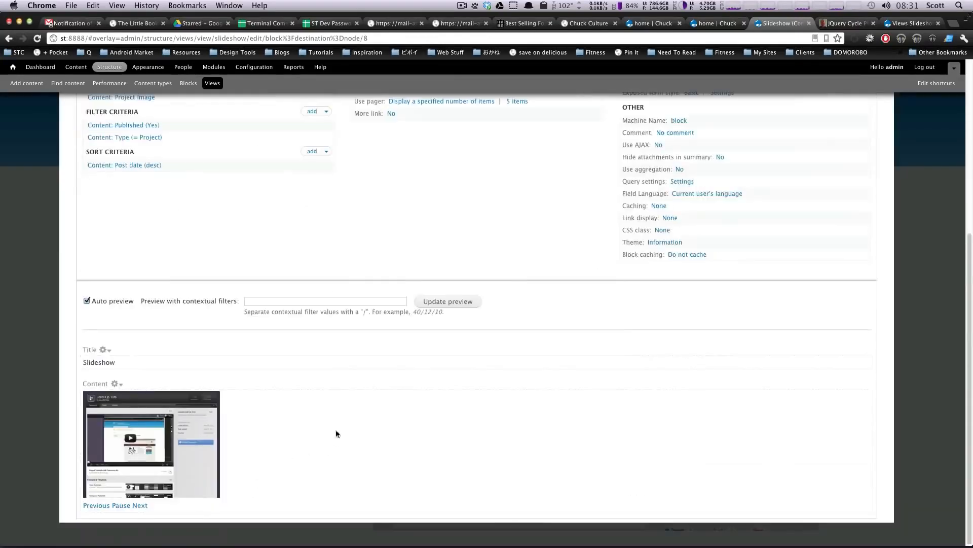
pyautogui.click(139, 507)
pyautogui.click(140, 509)
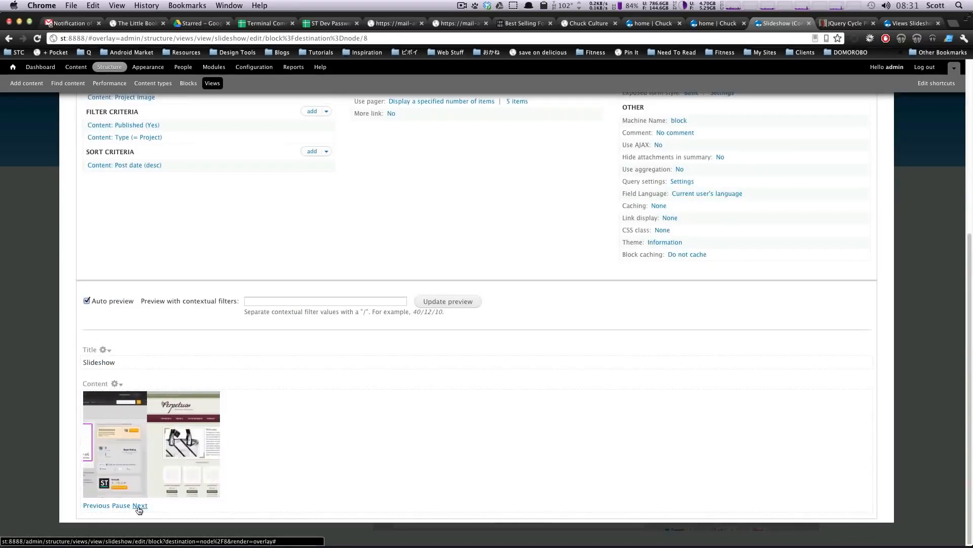
pyautogui.click(140, 508)
pyautogui.click(139, 507)
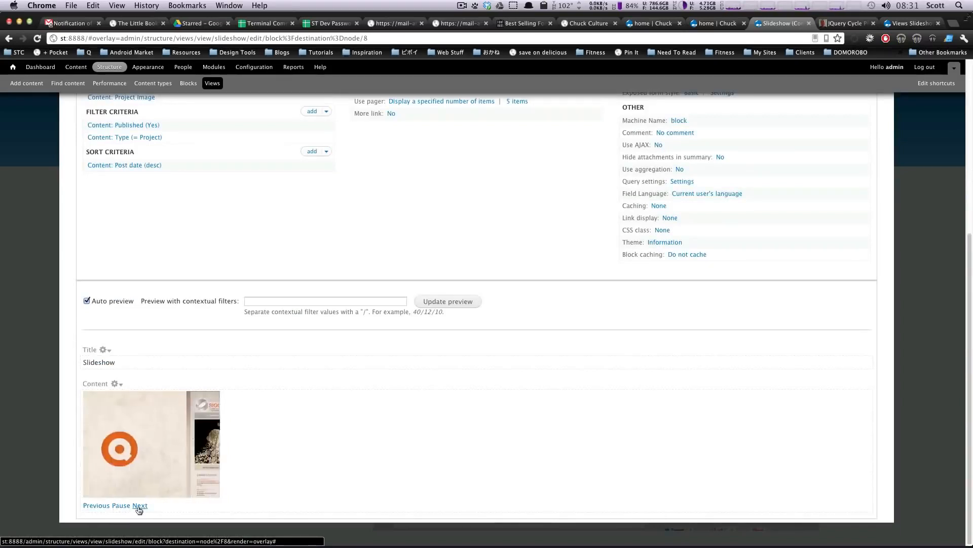
pyautogui.click(140, 507)
# Step: Reopen the slideshow format settings and disable the Pager under Bottom Widgets
pyautogui.scroll(2, 38, 174)
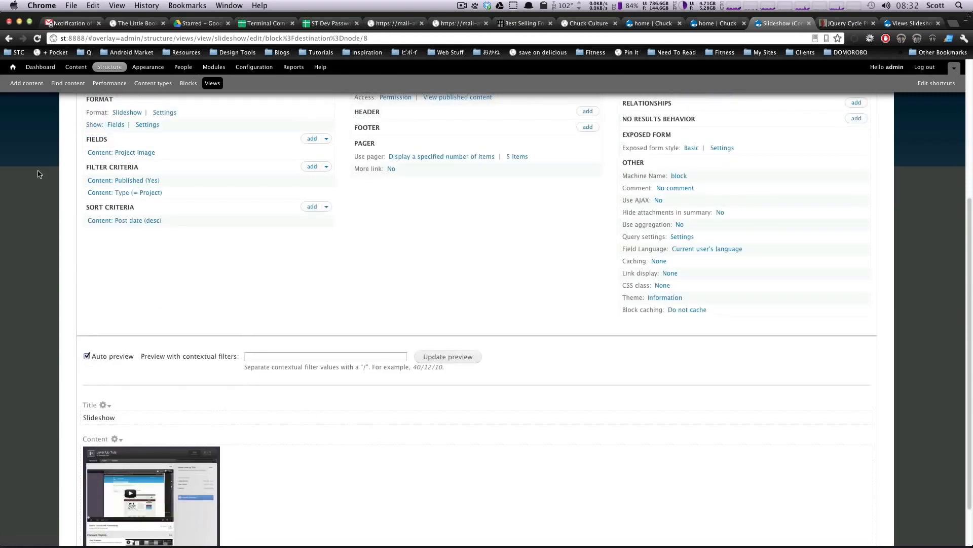
pyautogui.click(165, 112)
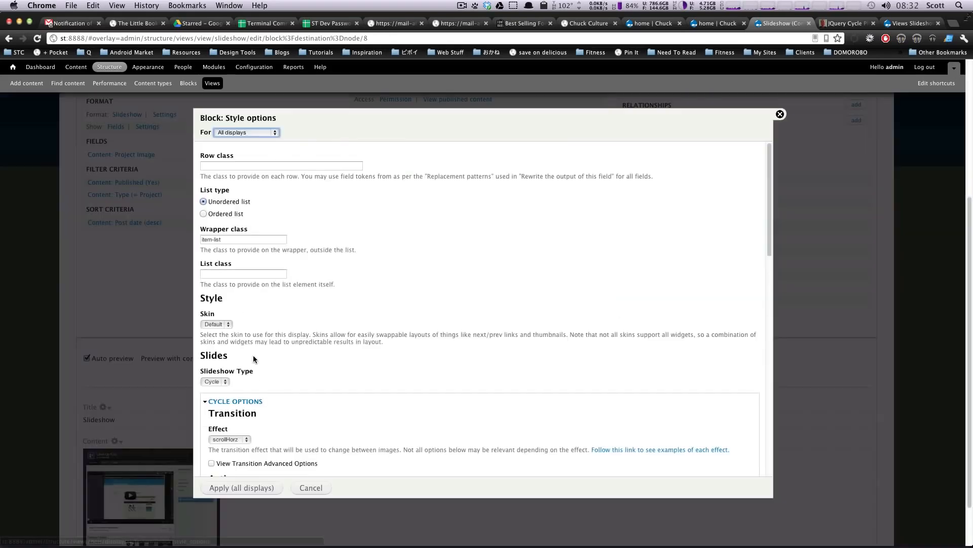
pyautogui.scroll(-10, 261, 389)
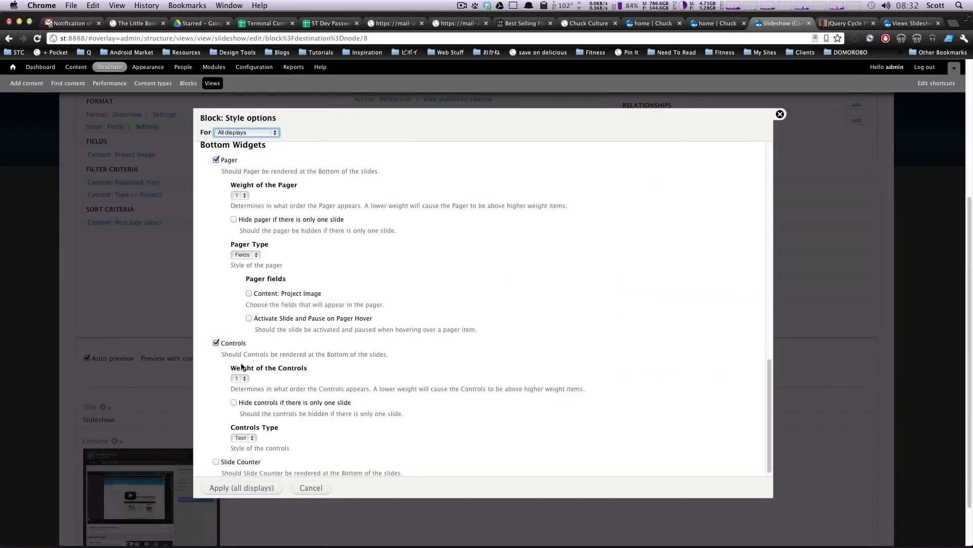
pyautogui.click(216, 159)
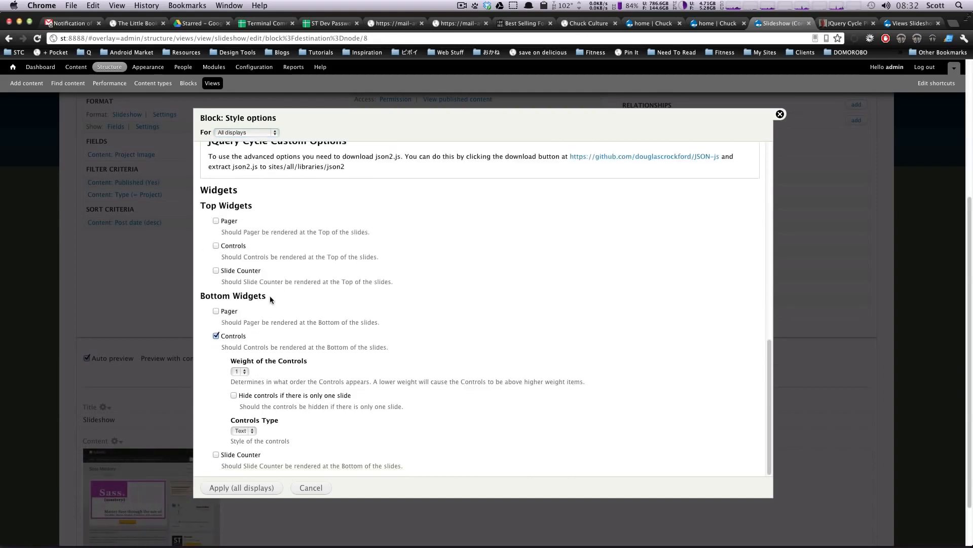
# Step: Set the Cycle transition effect to scrollVert and apply the style options to all displays
pyautogui.scroll(6, 270, 297)
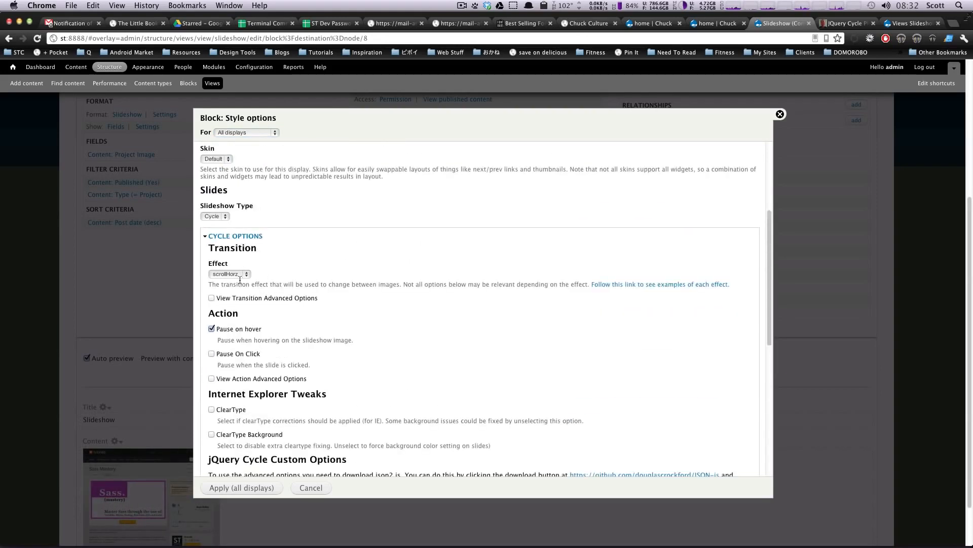
pyautogui.click(240, 274)
pyautogui.click(241, 281)
pyautogui.scroll(-10, 267, 315)
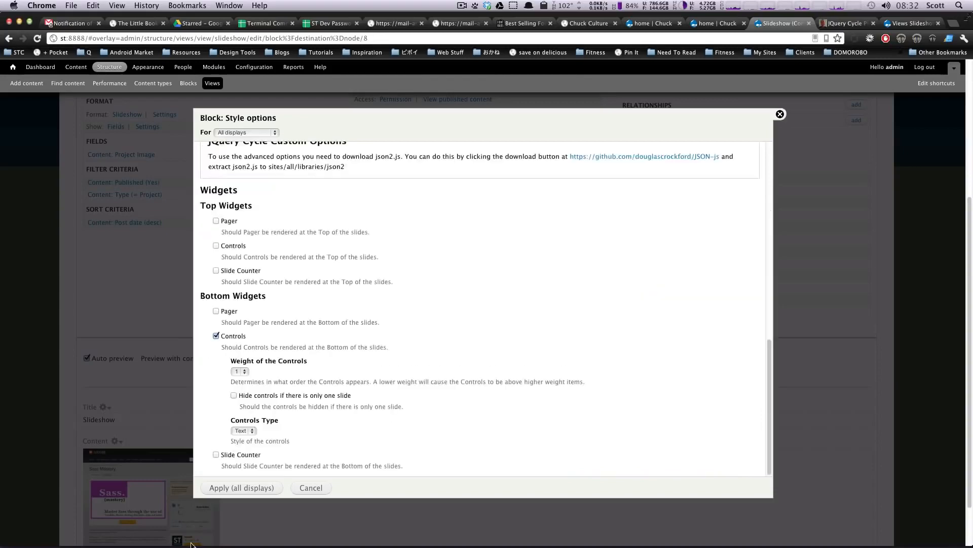
pyautogui.click(242, 488)
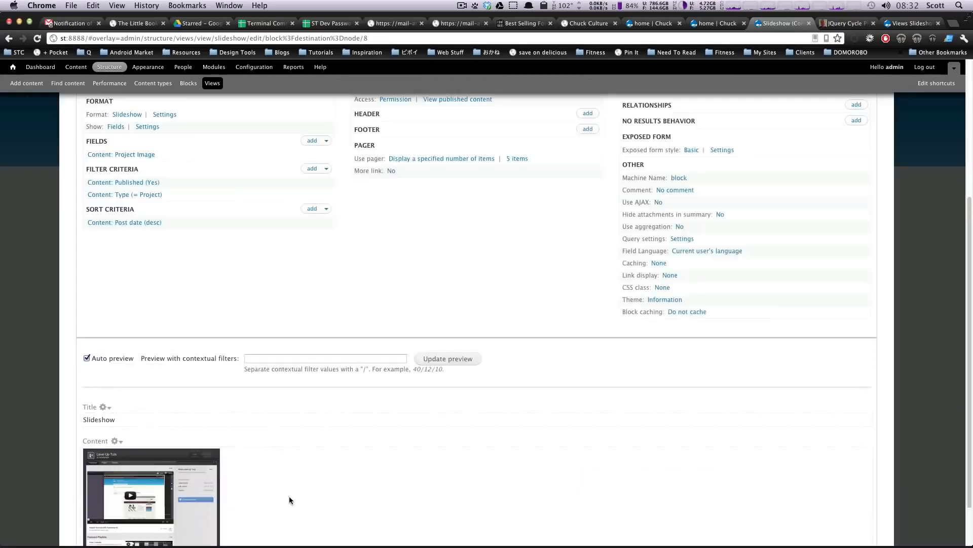
# Step: Update the view's preview and test the vertical transition by advancing the slides with the Next control
pyautogui.scroll(-3, 290, 497)
pyautogui.click(138, 507)
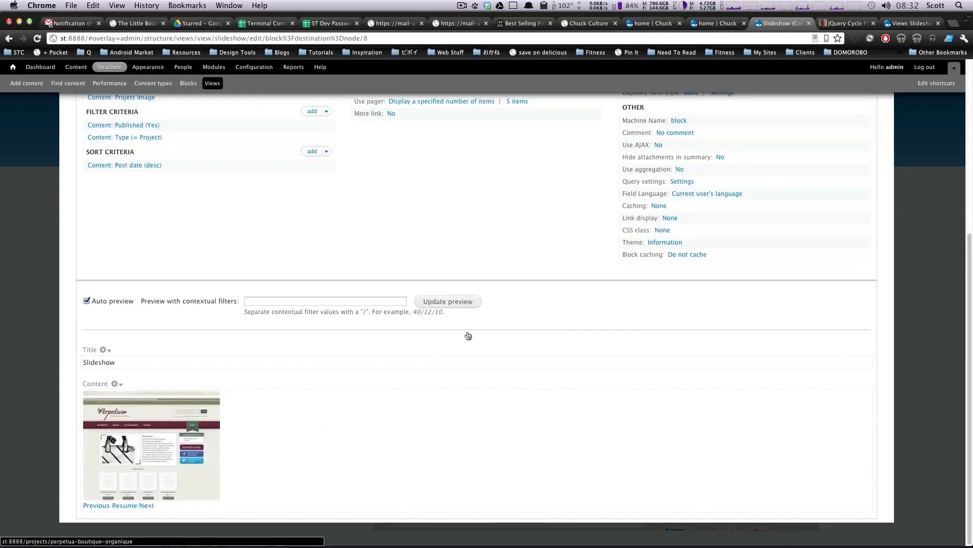
pyautogui.click(462, 303)
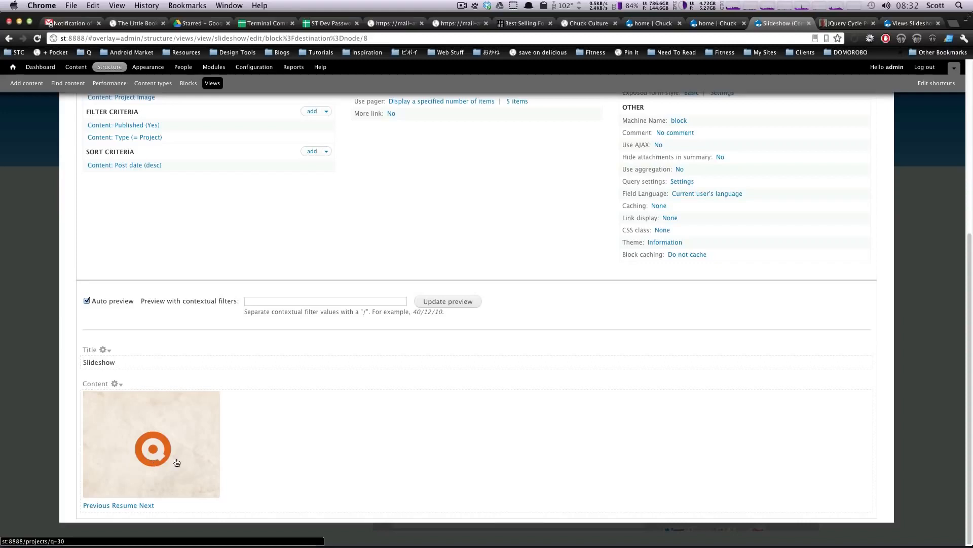
pyautogui.click(142, 507)
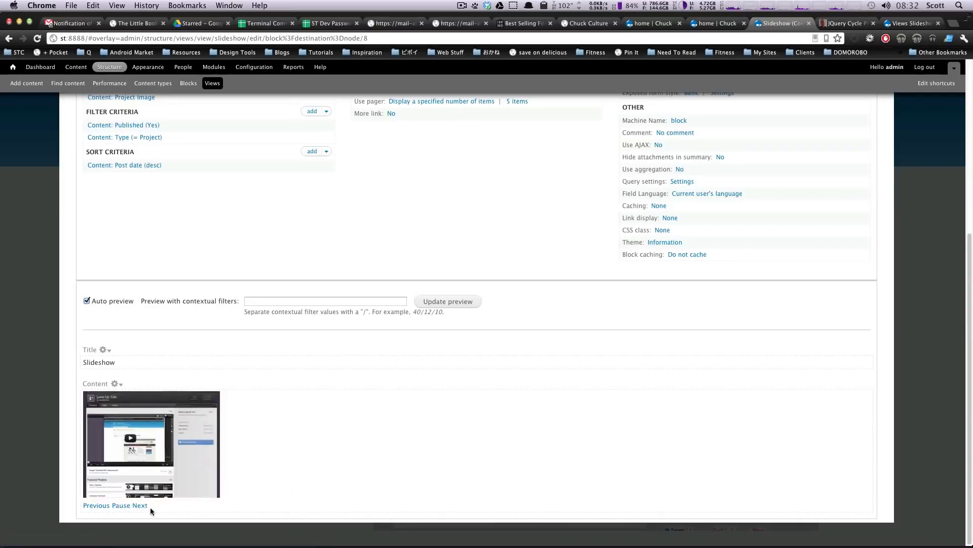
pyautogui.click(142, 506)
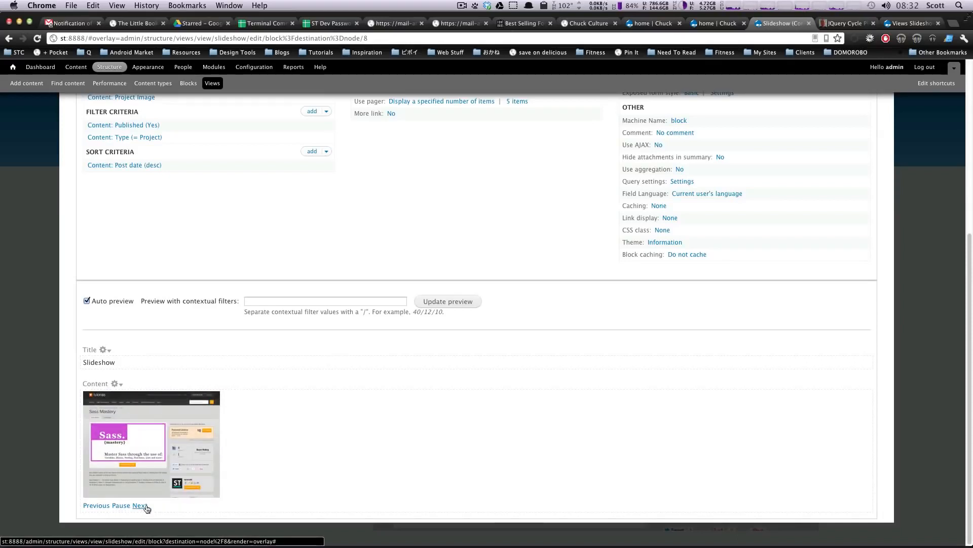
# Step: Reopen the slideshow format settings and read the json2.js download and extraction instructions under jQuery Cycle Custom Options
pyautogui.scroll(5, 251, 281)
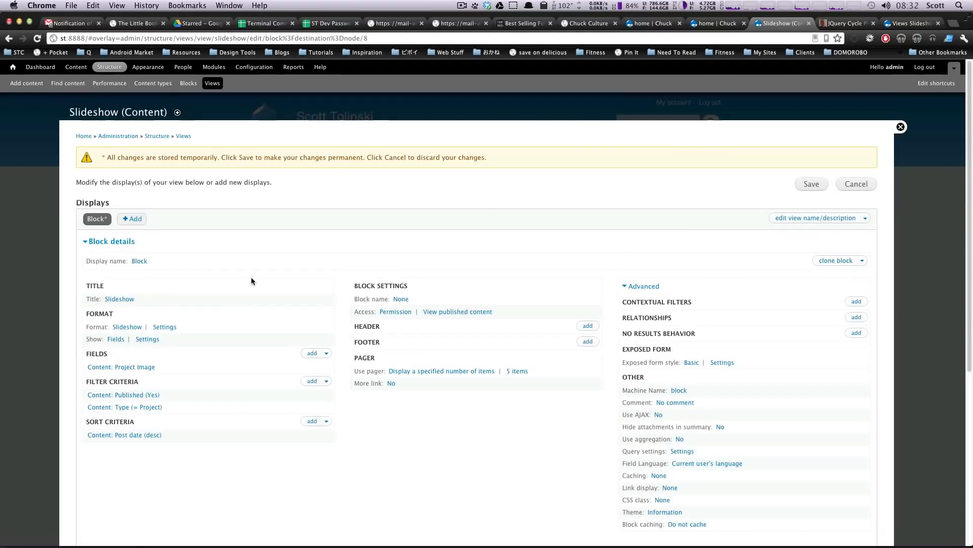
pyautogui.click(165, 327)
pyautogui.scroll(-15, 370, 367)
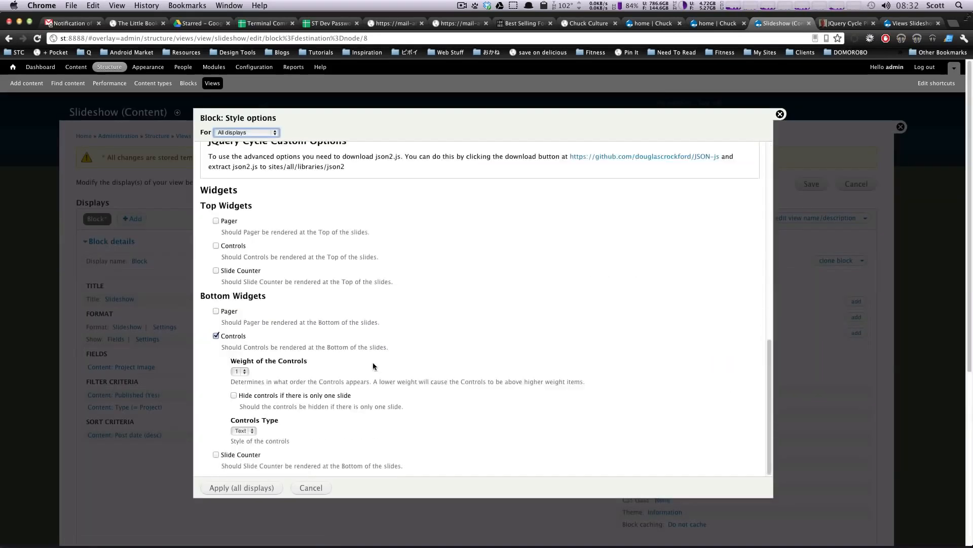
pyautogui.scroll(3, 377, 358)
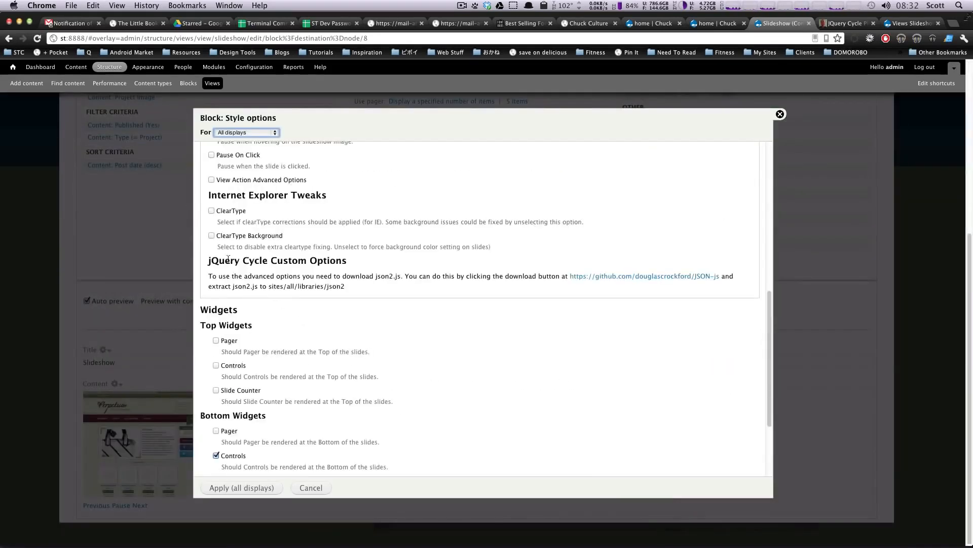
pyautogui.moveTo(269, 286); pyautogui.dragTo(376, 276)
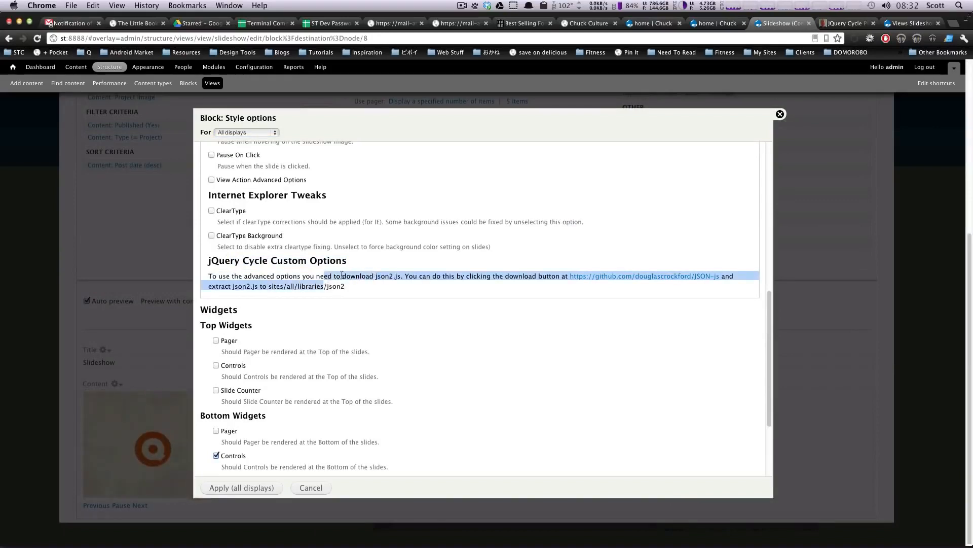
pyautogui.moveTo(302, 277); pyautogui.dragTo(482, 278)
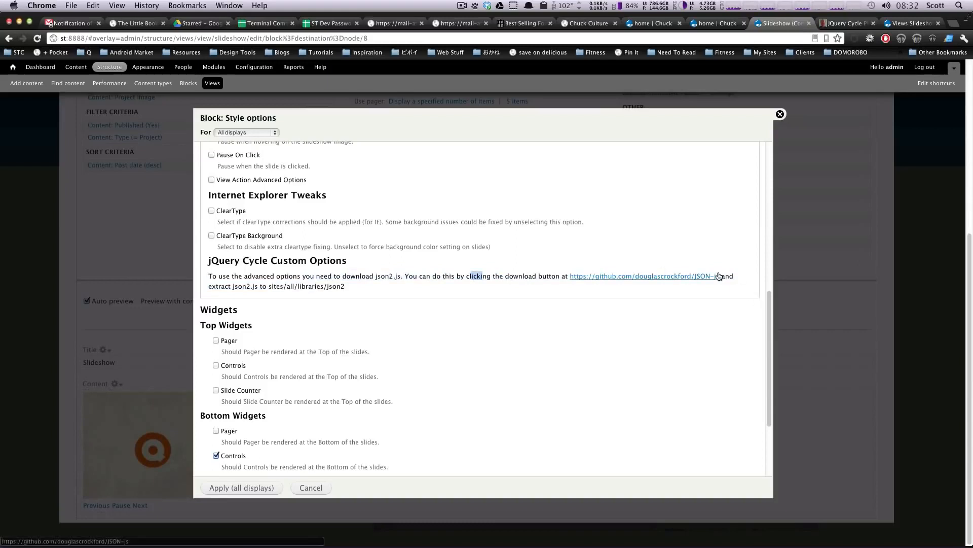
pyautogui.moveTo(345, 286); pyautogui.dragTo(335, 282)
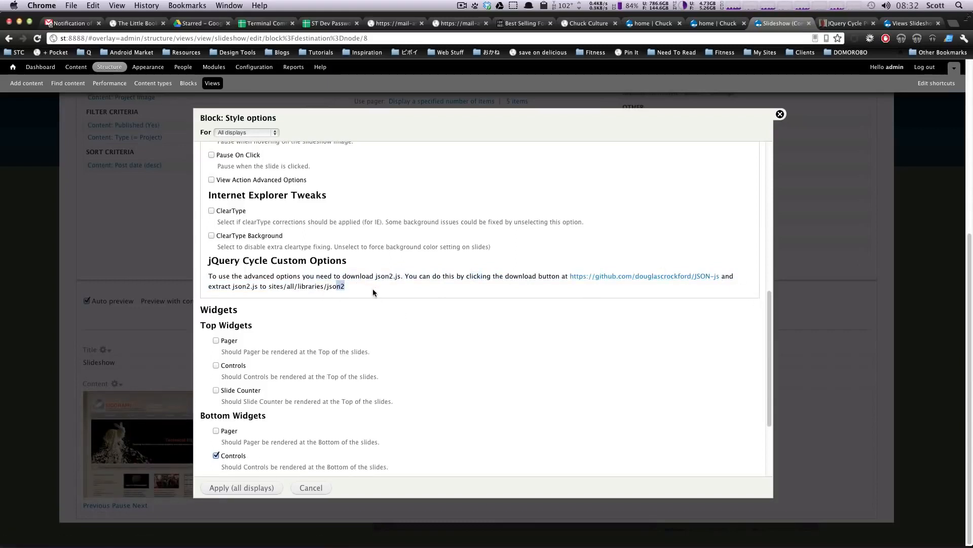
# Step: Read the Skin description under Style, including its note on combining skins and widgets
pyautogui.scroll(10, 367, 344)
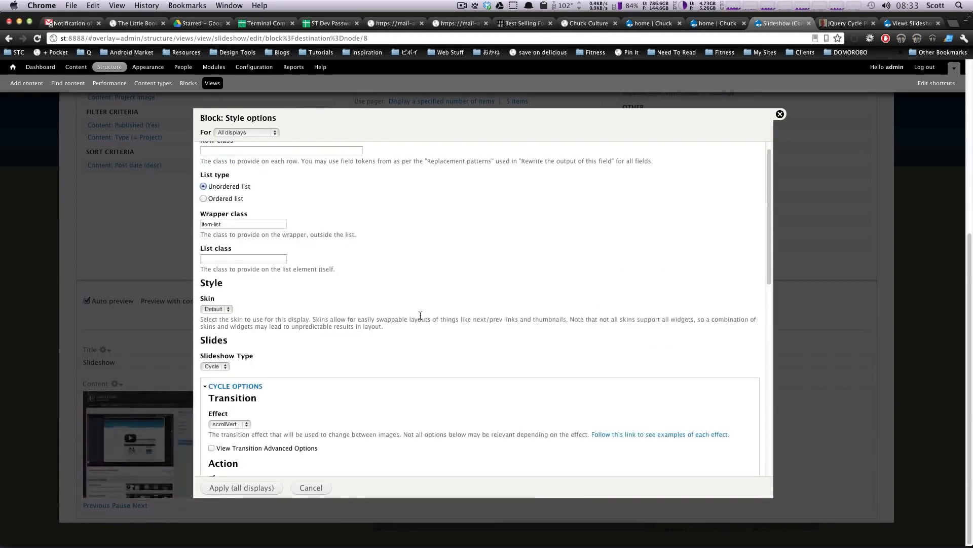
pyautogui.moveTo(406, 317); pyautogui.dragTo(201, 319)
pyautogui.moveTo(354, 327); pyautogui.dragTo(298, 327)
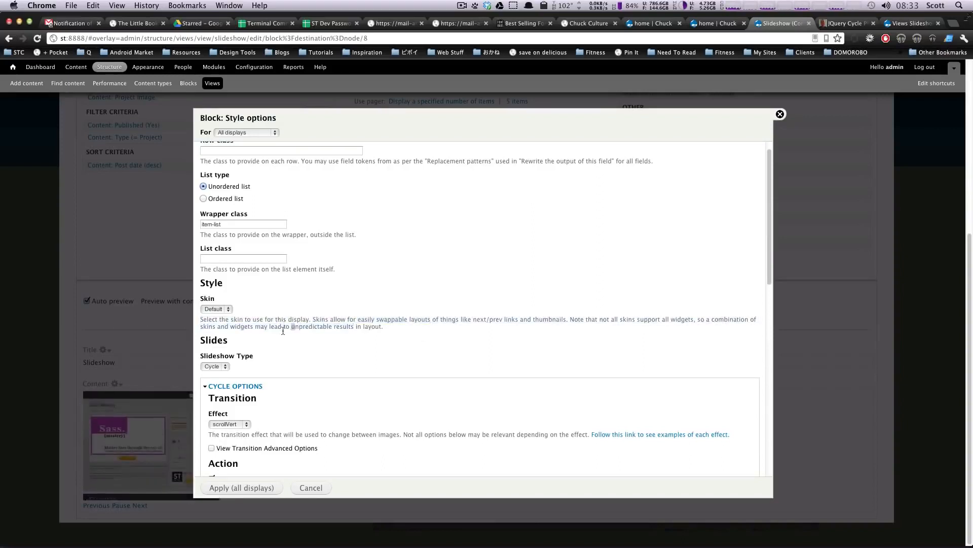
pyautogui.click(283, 334)
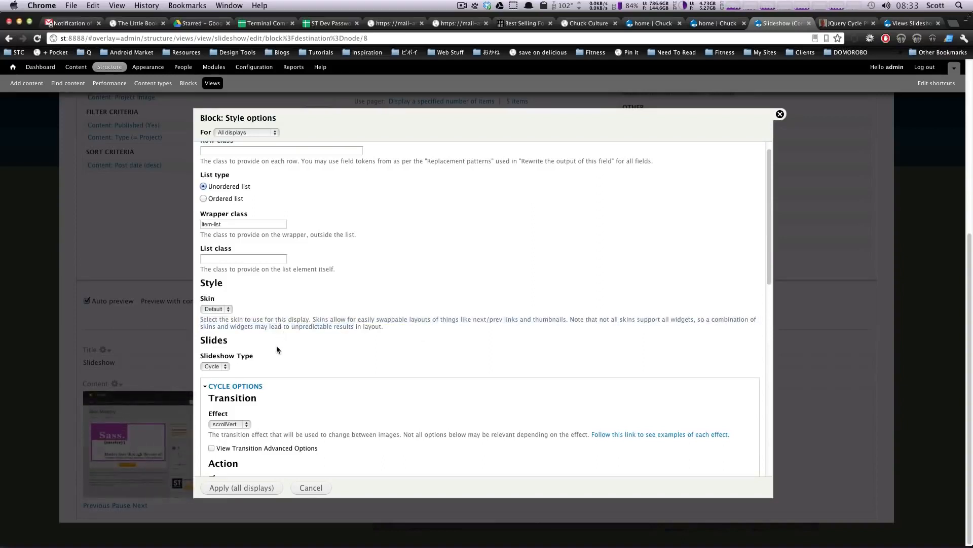
# Step: Apply the style options to all displays and save the Slideshow view
pyautogui.click(238, 492)
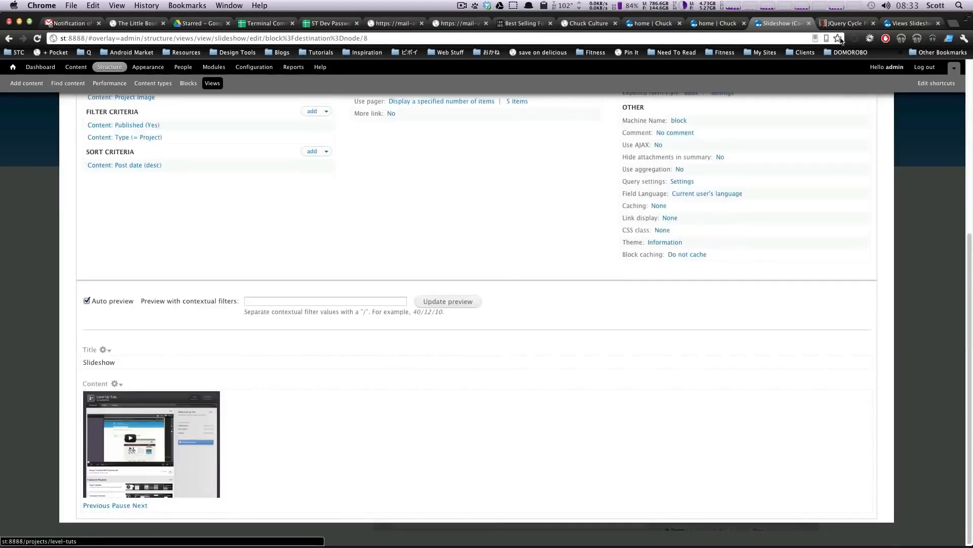
pyautogui.scroll(10, 650, 315)
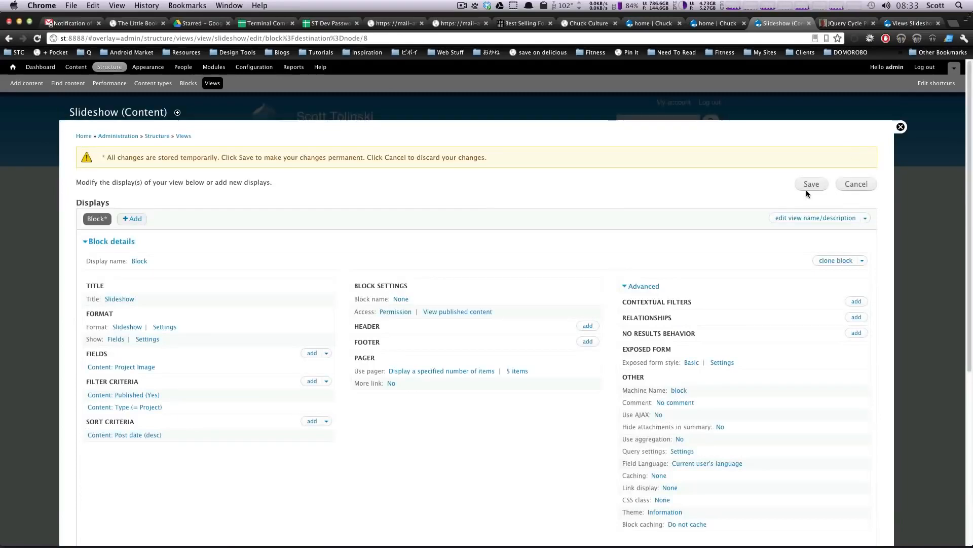
pyautogui.click(803, 184)
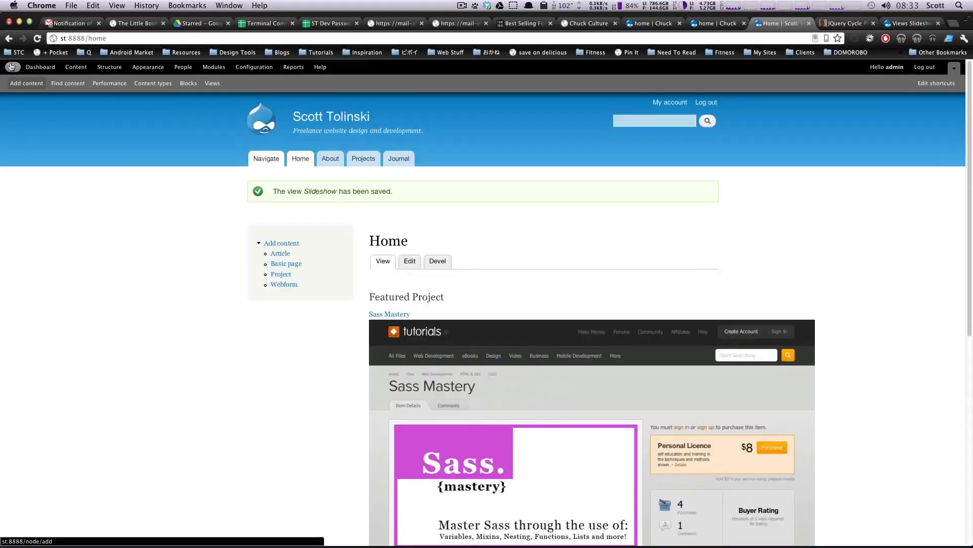
# Step: Go to the site's home page and test the Slideshow block by advancing several slides with Next
pyautogui.click(11, 66)
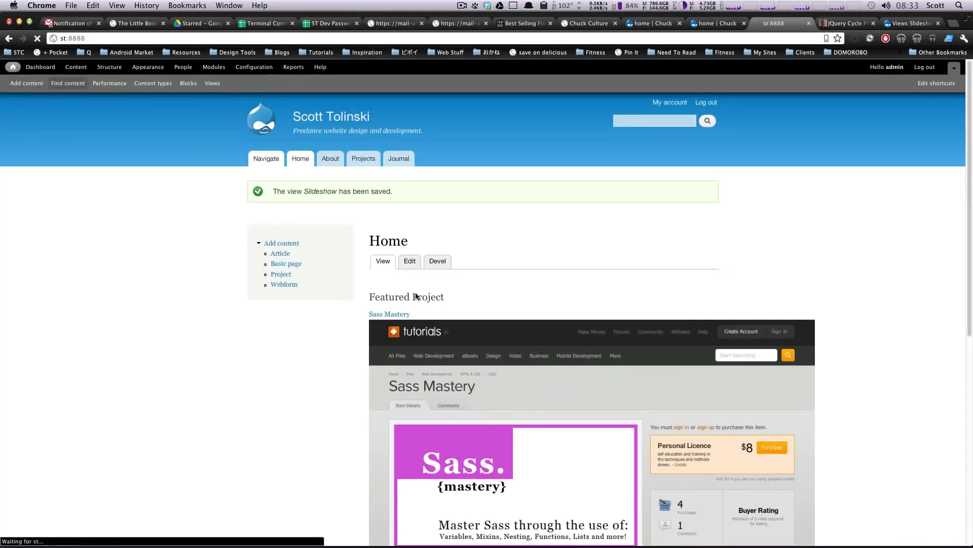
pyautogui.scroll(-6, 499, 312)
pyautogui.click(433, 355)
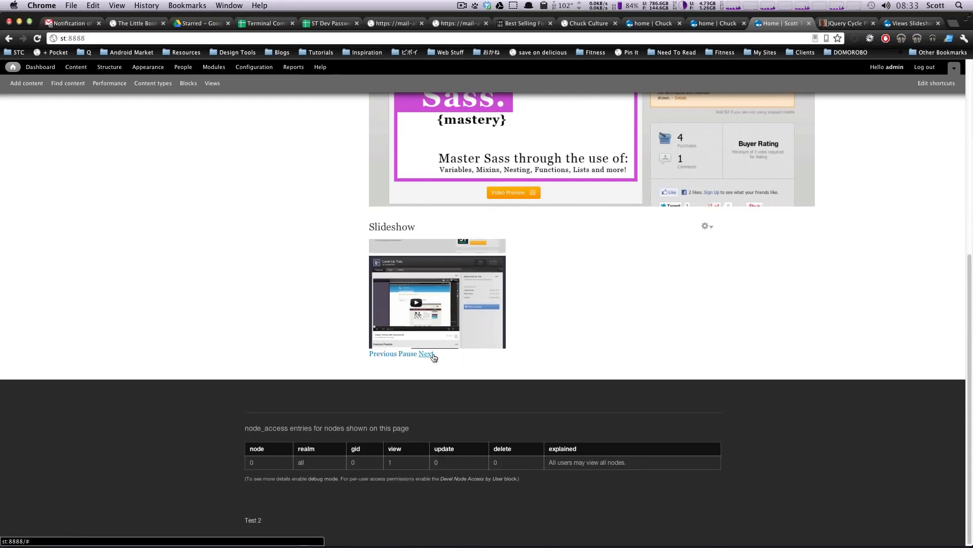
pyautogui.click(426, 354)
pyautogui.click(426, 354)
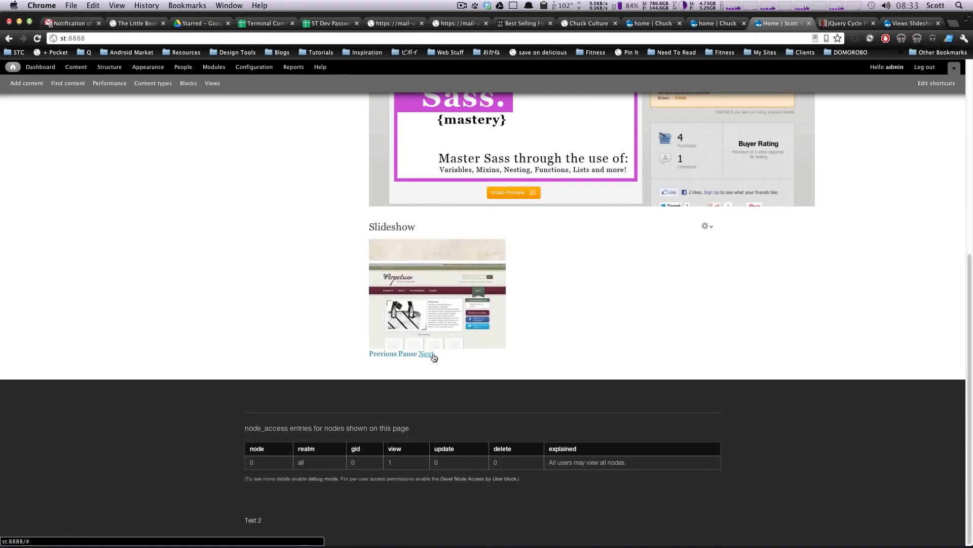
pyautogui.click(426, 353)
pyautogui.click(426, 354)
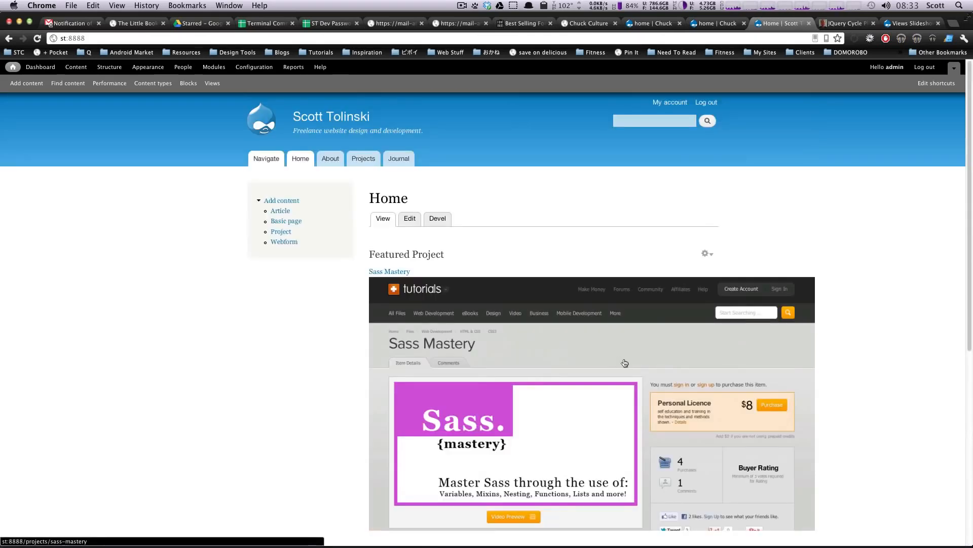
pyautogui.scroll(-6, 735, 354)
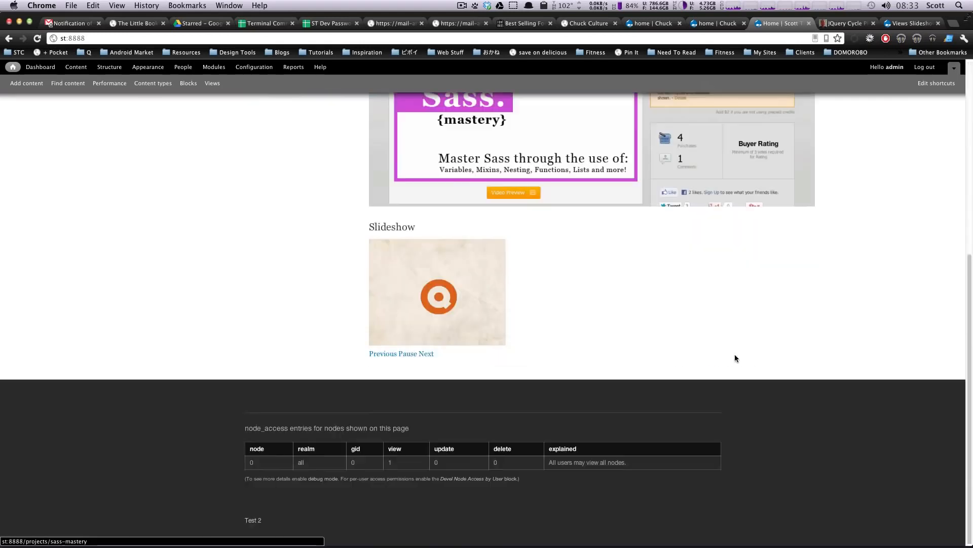
# Step: Open the Image styles list in the site configuration, review the available styles, and close it
pyautogui.click(254, 67)
pyautogui.scroll(-5, 139, 399)
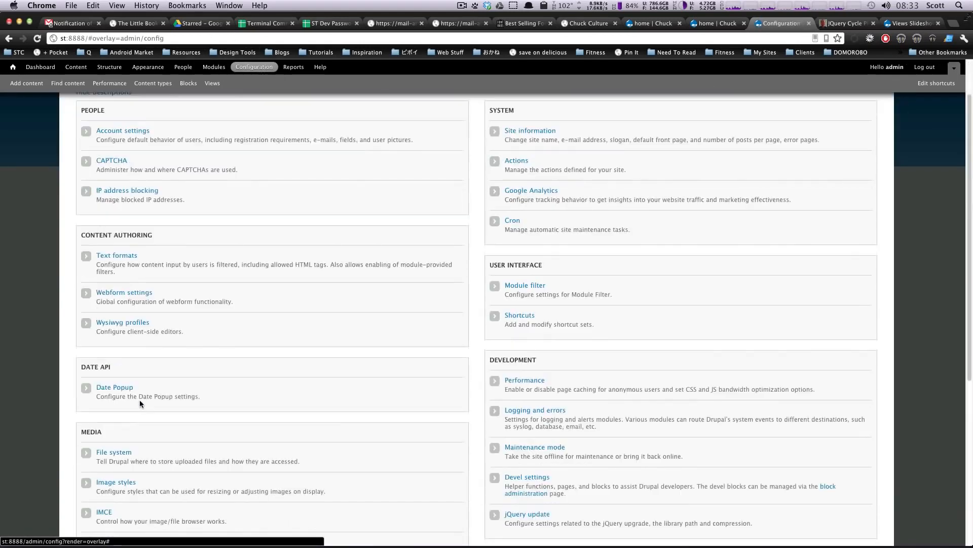
pyautogui.click(129, 418)
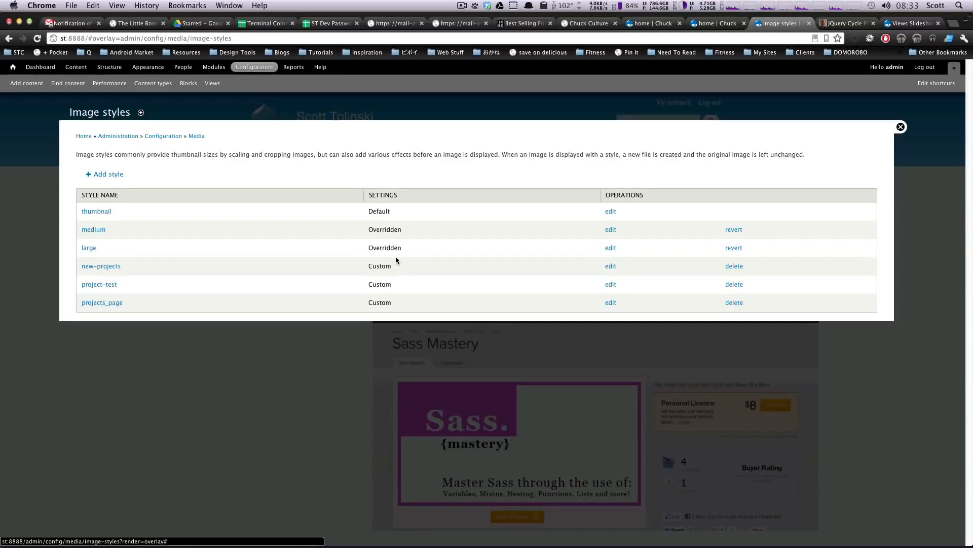
pyautogui.click(902, 129)
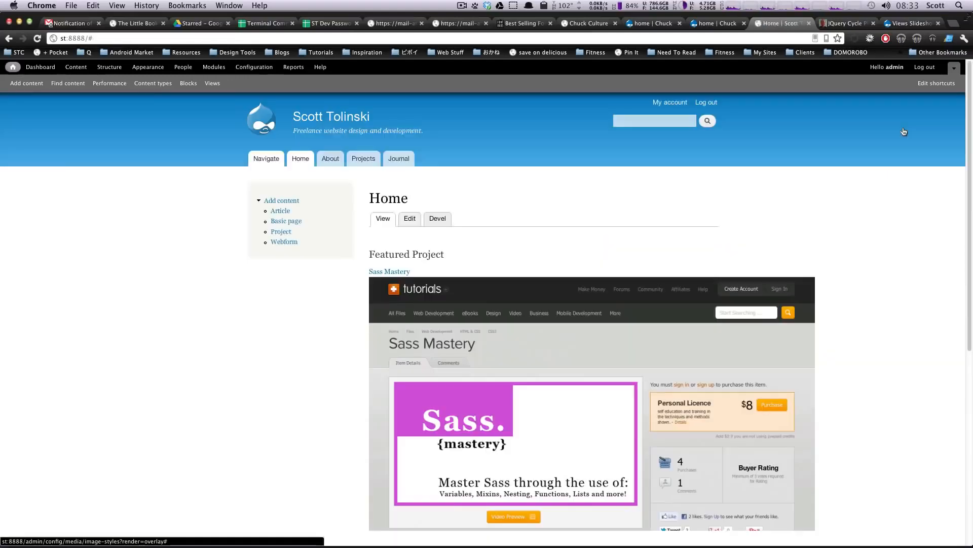